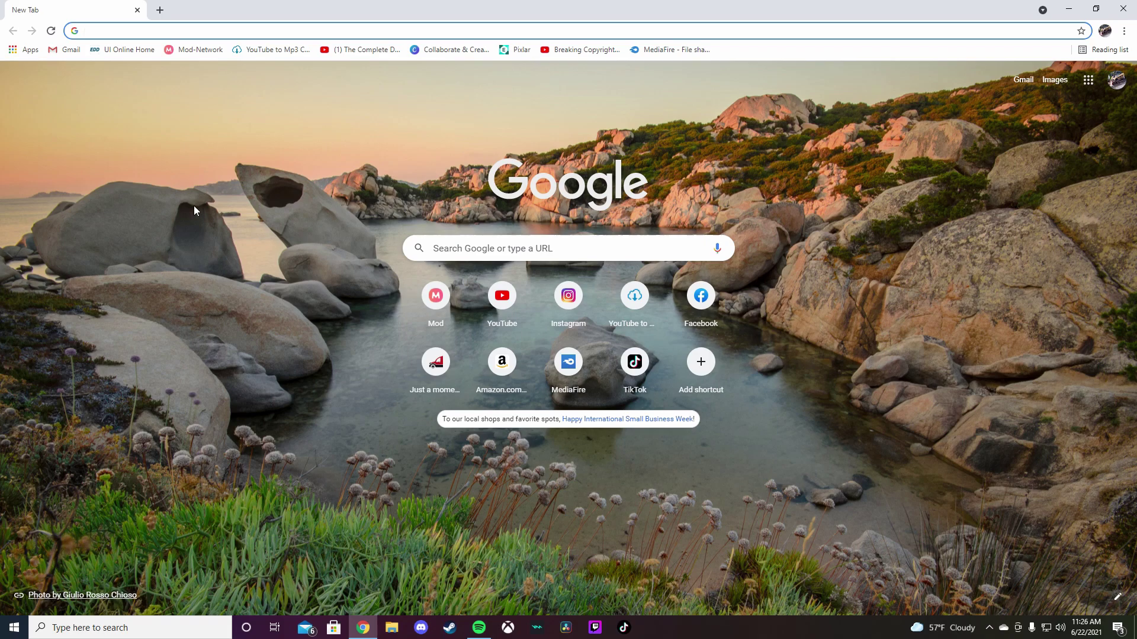
# - Scroll the Mod-Network Farming Simulator 19 listing to Water for chickens v1.1 and download its zip
pyautogui.click(198, 53)
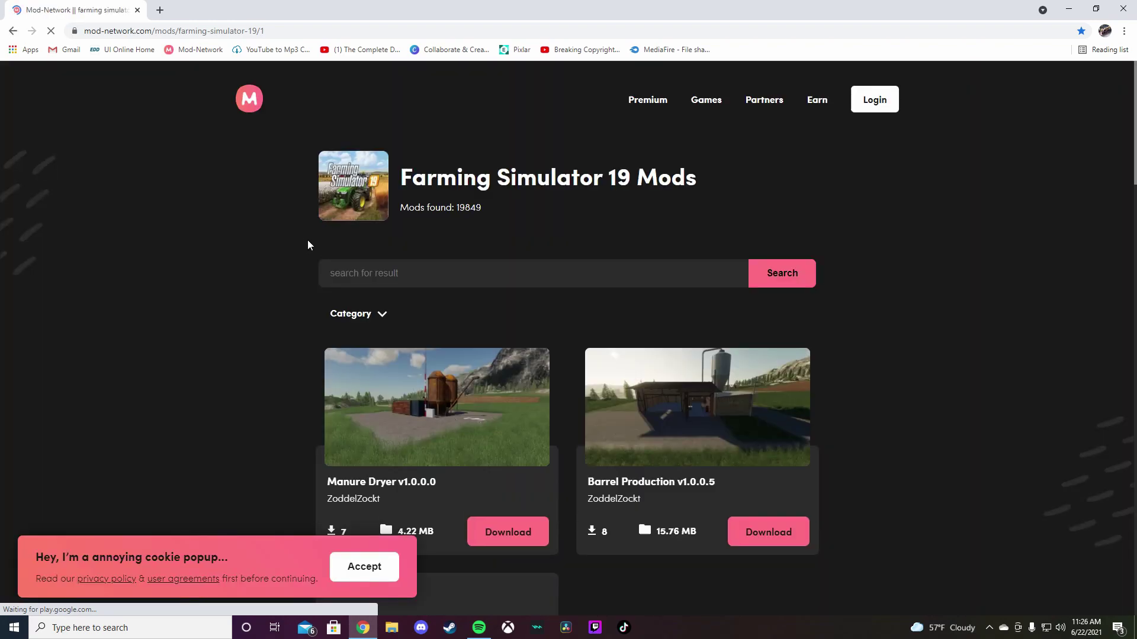
pyautogui.scroll(-6, 194, 323)
pyautogui.scroll(-4, 194, 321)
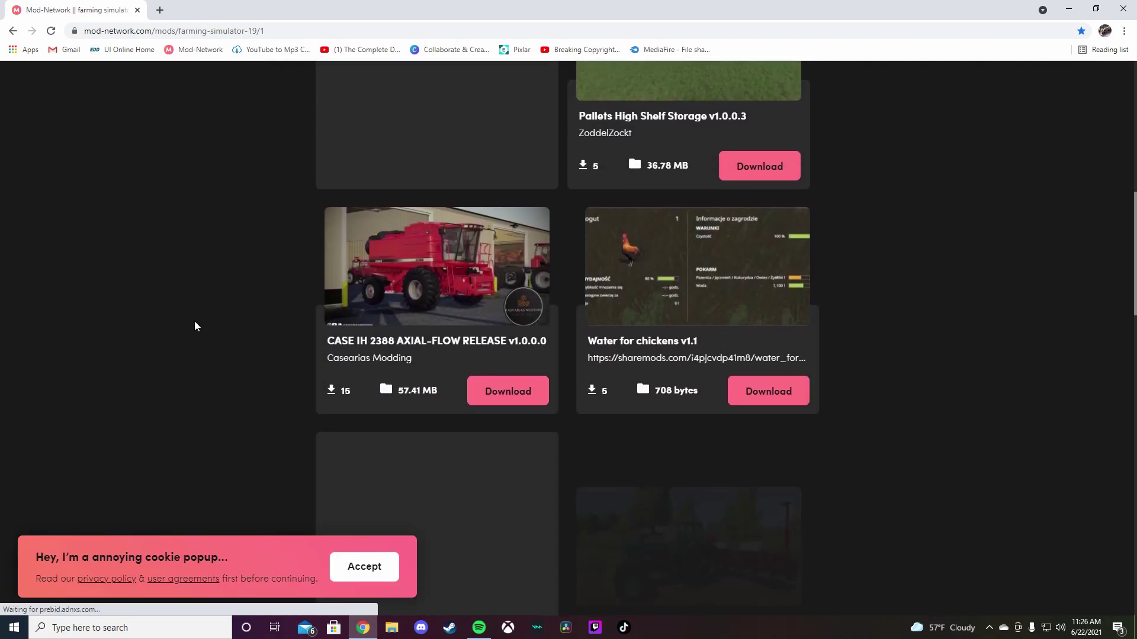
pyautogui.scroll(-3, 195, 320)
pyautogui.scroll(-2, 196, 320)
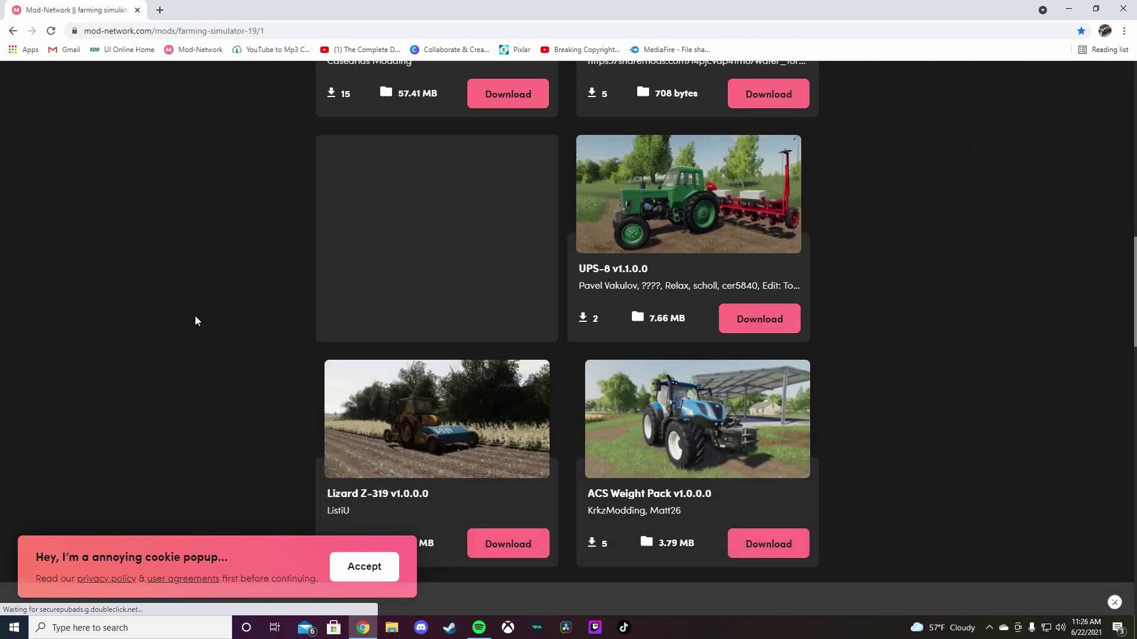
pyautogui.scroll(9, 194, 319)
pyautogui.scroll(6, 195, 322)
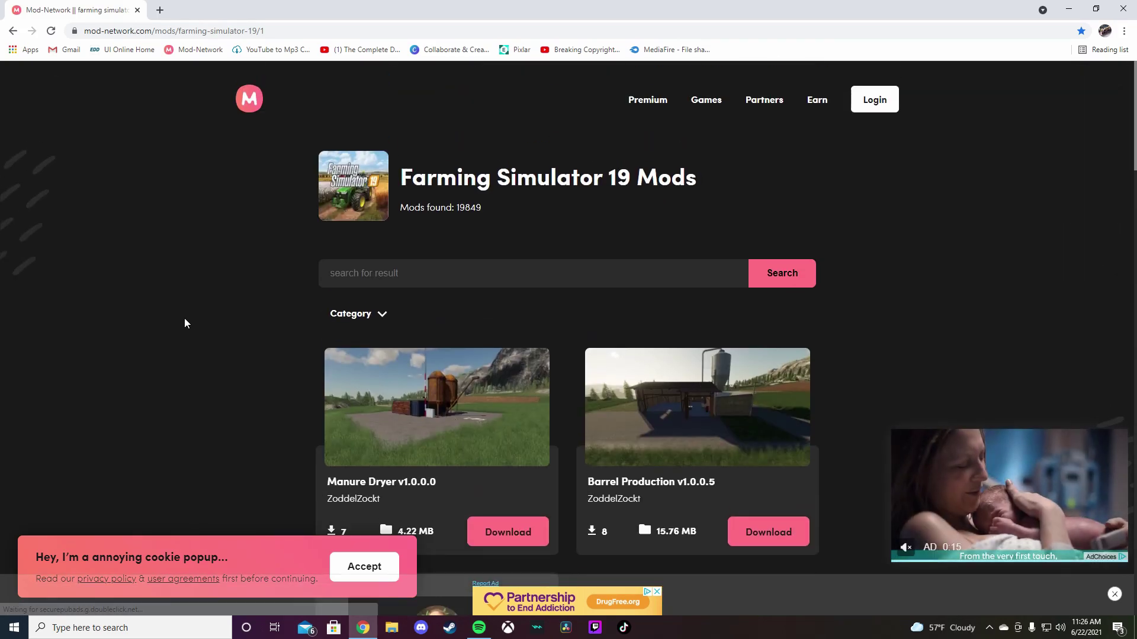
pyautogui.scroll(-3, 185, 326)
pyautogui.scroll(-3, 180, 345)
pyautogui.scroll(-4, 225, 352)
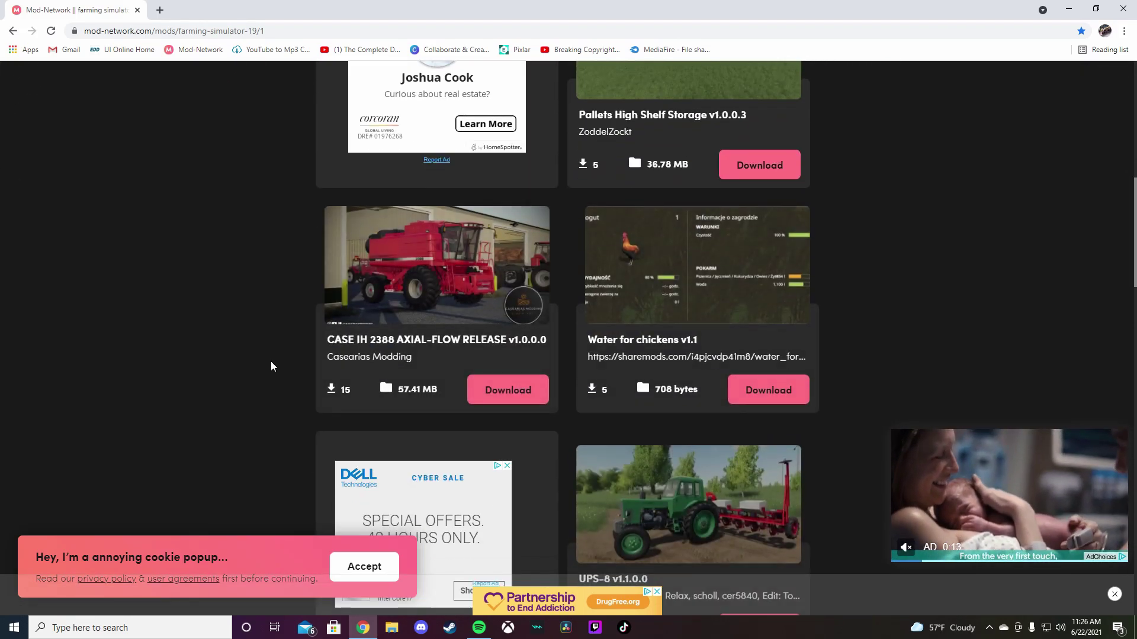
pyautogui.click(769, 388)
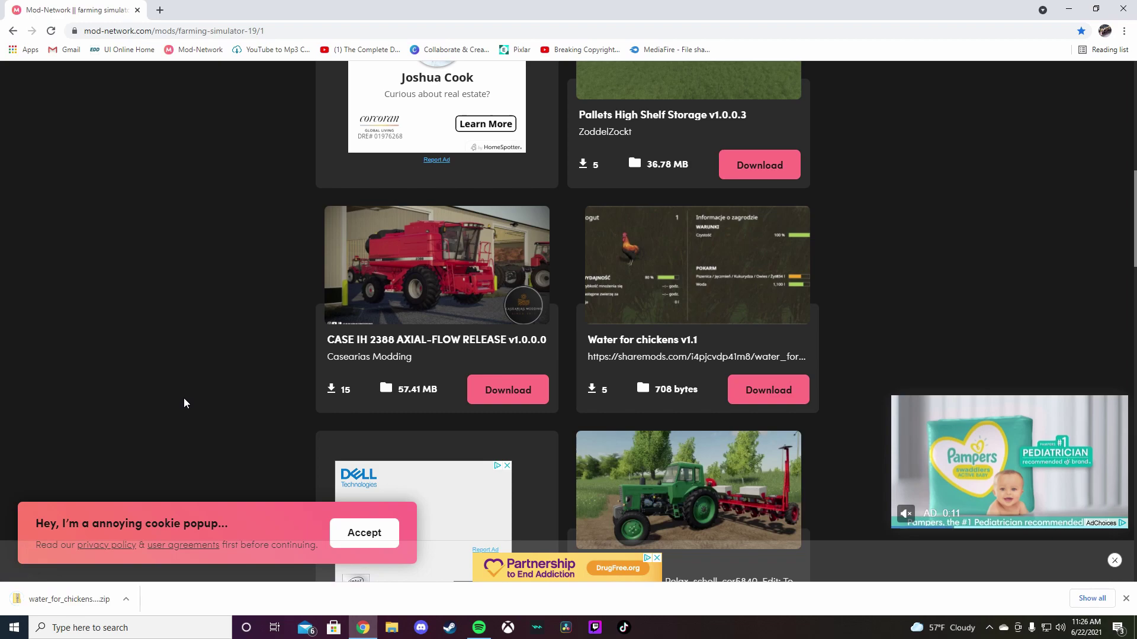
pyautogui.scroll(9, 190, 406)
pyautogui.scroll(1, 186, 390)
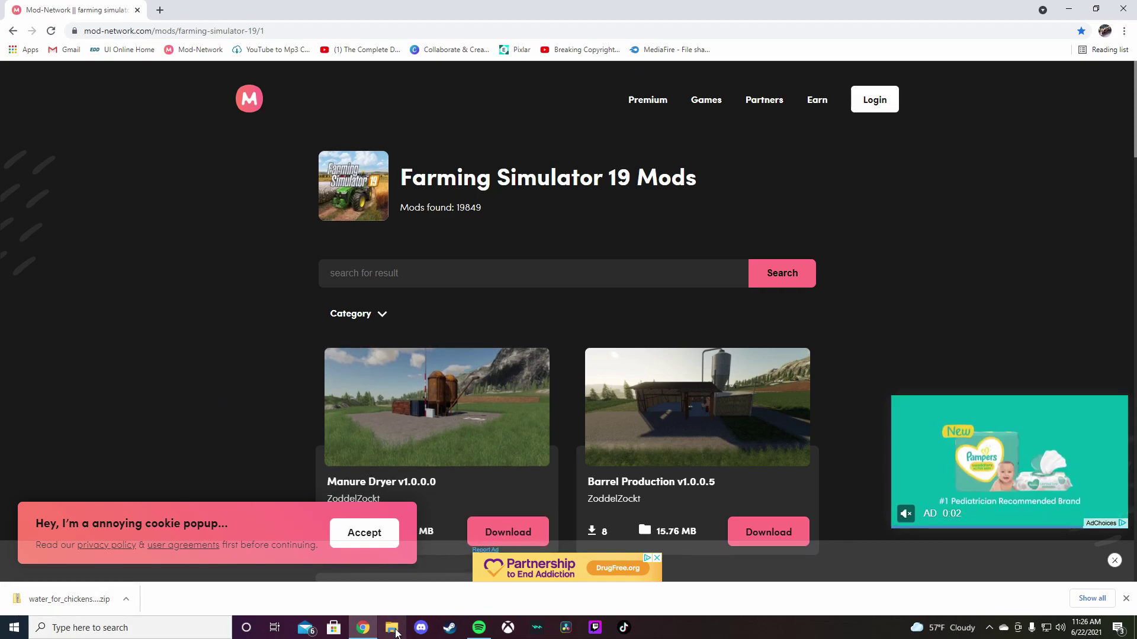
# - Open File Explorer on This PC, select several of its folders, and dismiss the search box
pyautogui.click(393, 629)
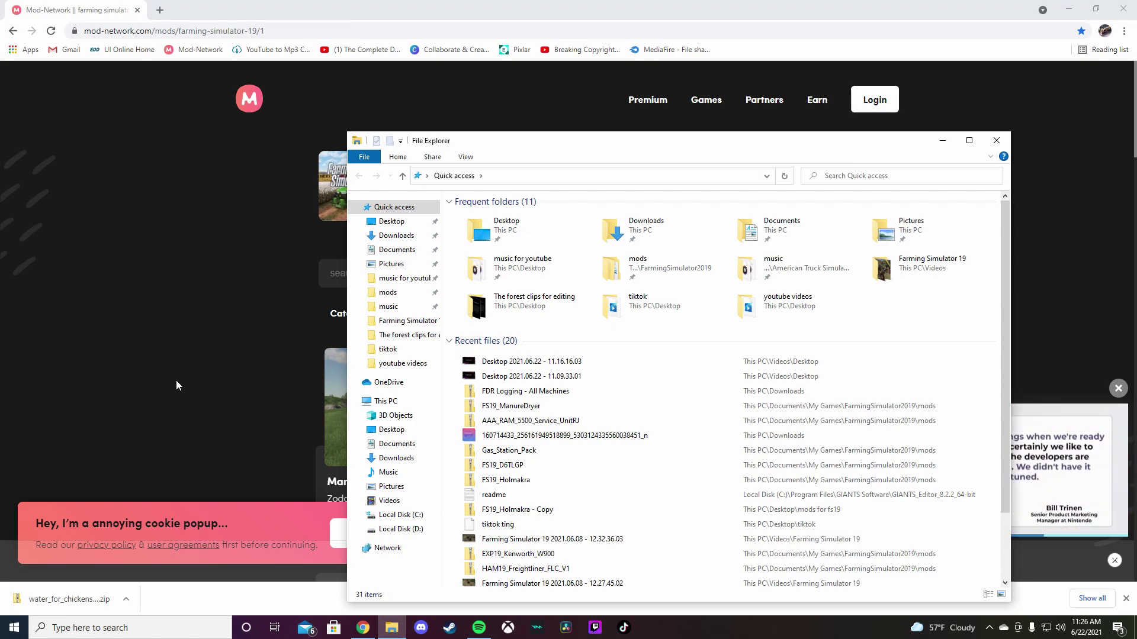
pyautogui.click(391, 401)
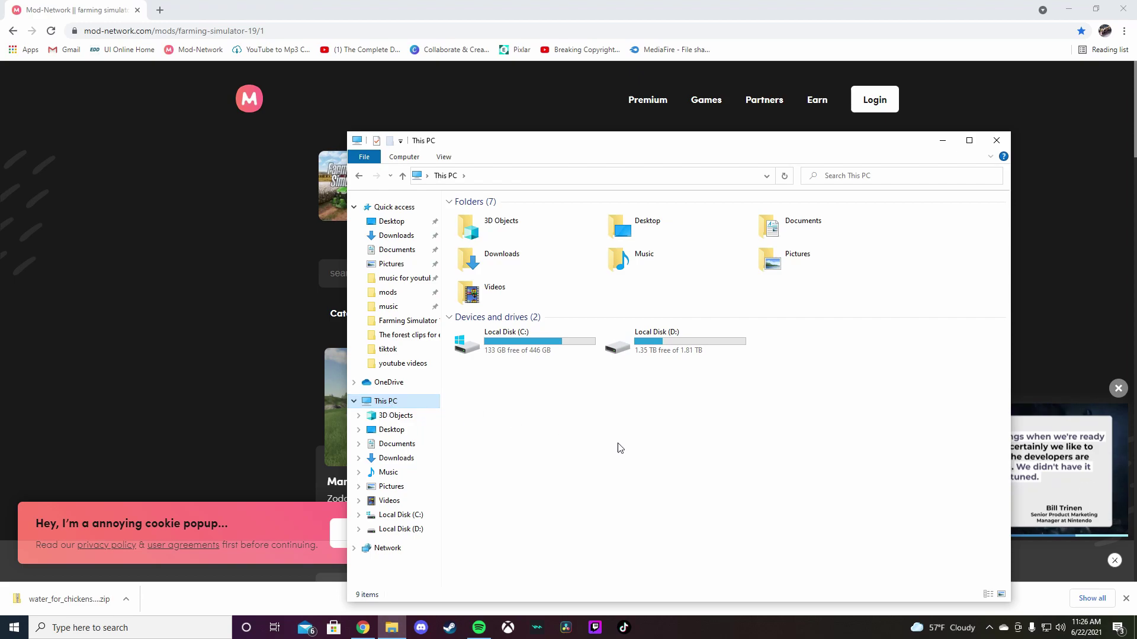
pyautogui.click(666, 261)
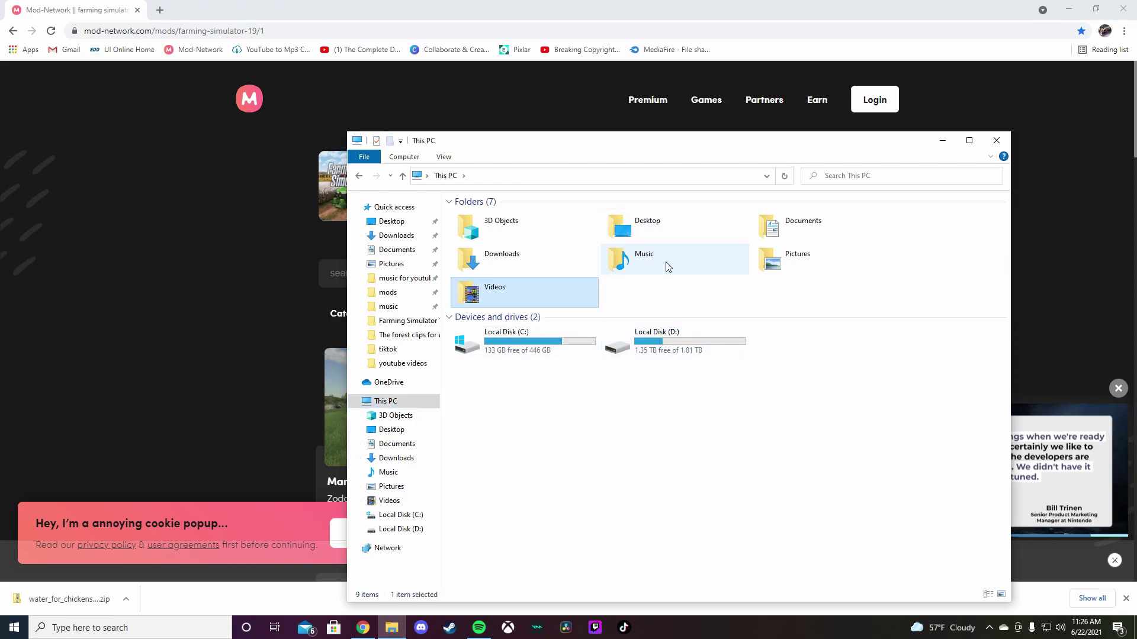
pyautogui.click(517, 237)
pyautogui.click(536, 261)
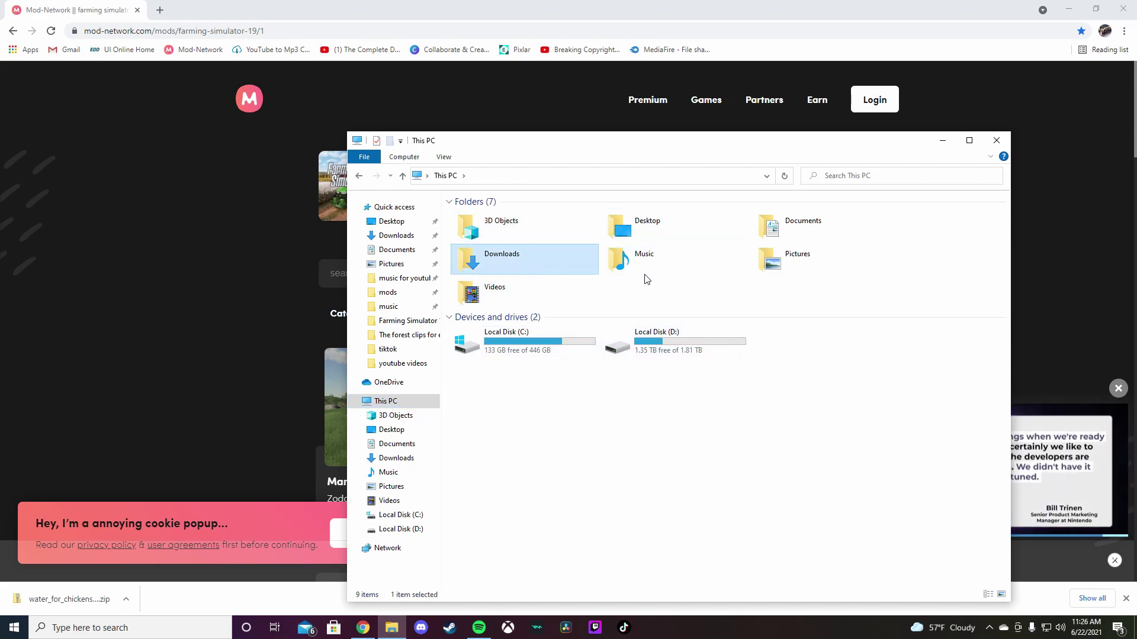
pyautogui.click(820, 232)
pyautogui.moveTo(396, 418)
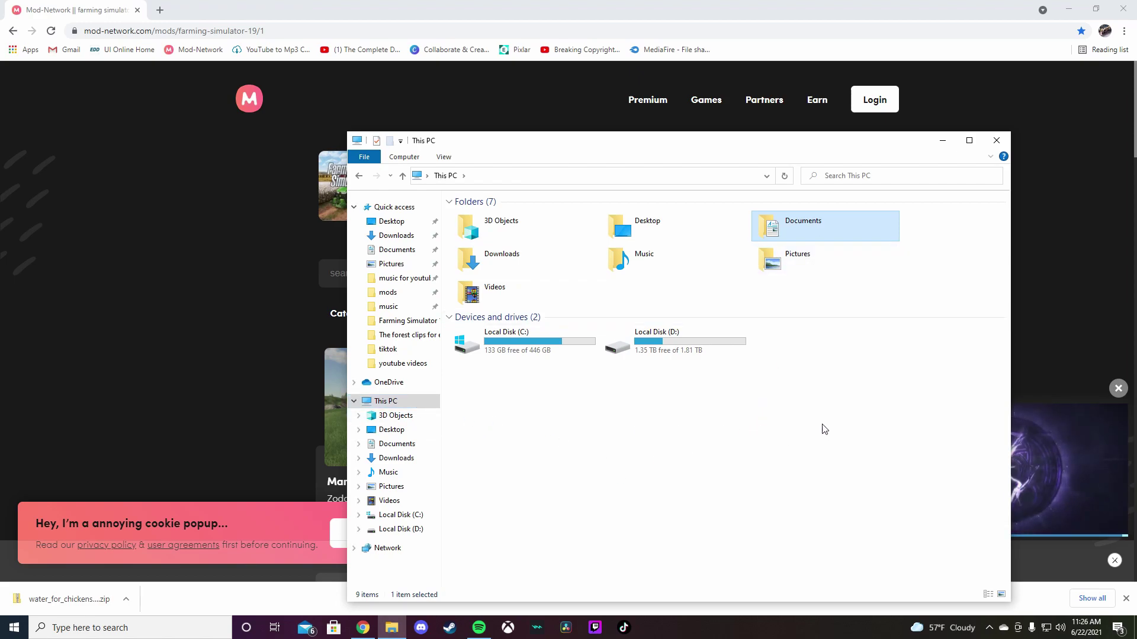
pyautogui.click(910, 186)
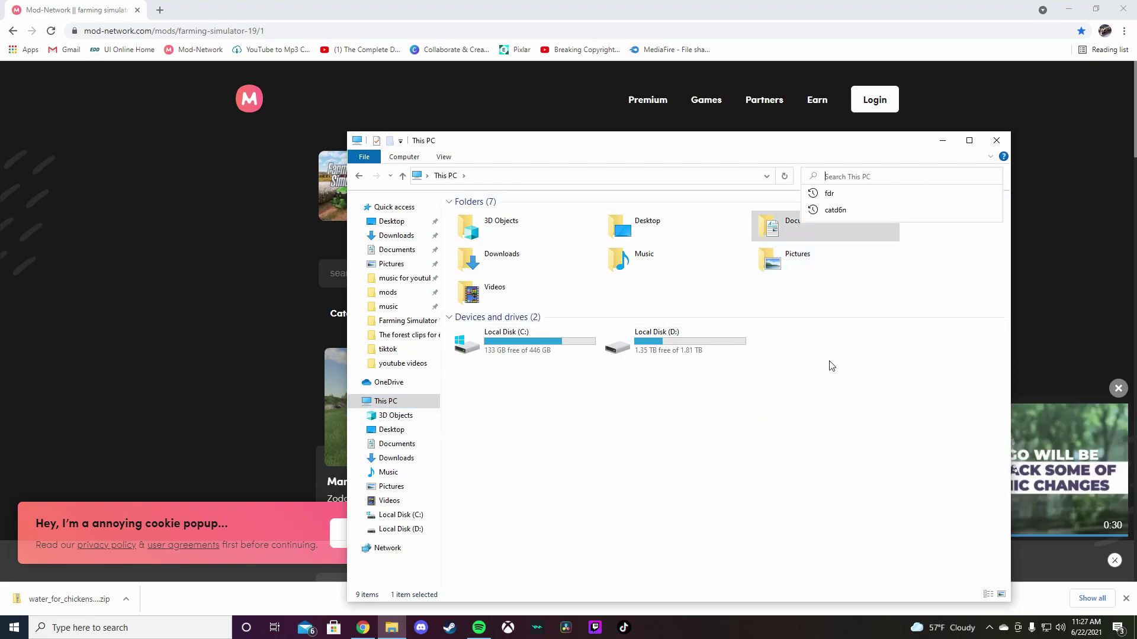
pyautogui.click(792, 430)
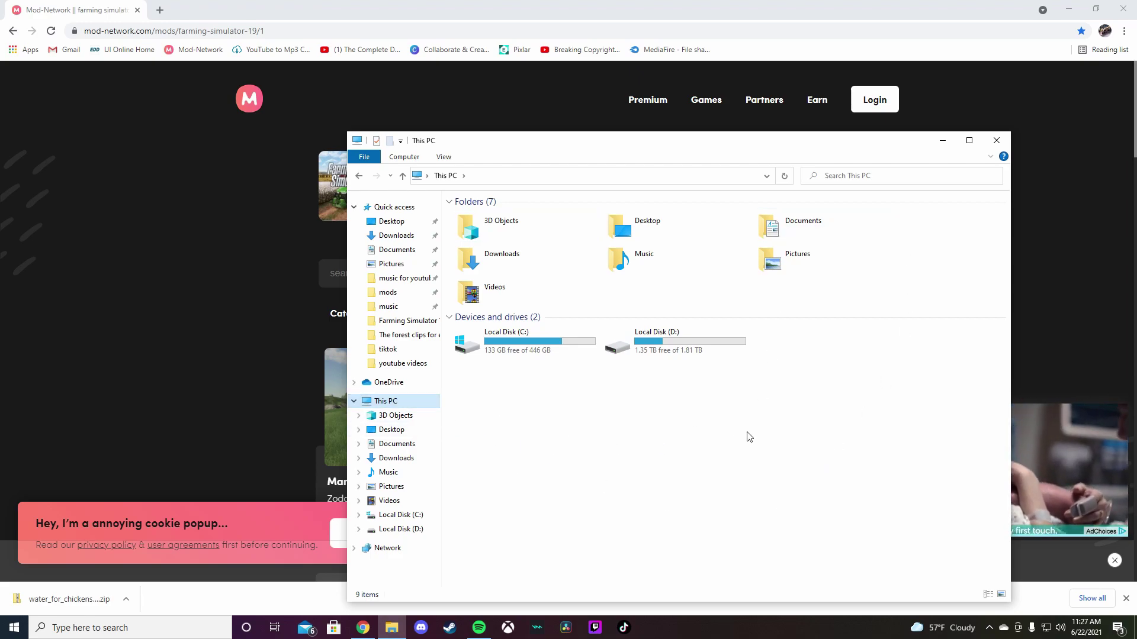
# - Search This PC for 'farming' and open the FarmingSimulator2019 - My Games result
pyautogui.click(864, 176)
pyautogui.write('f')
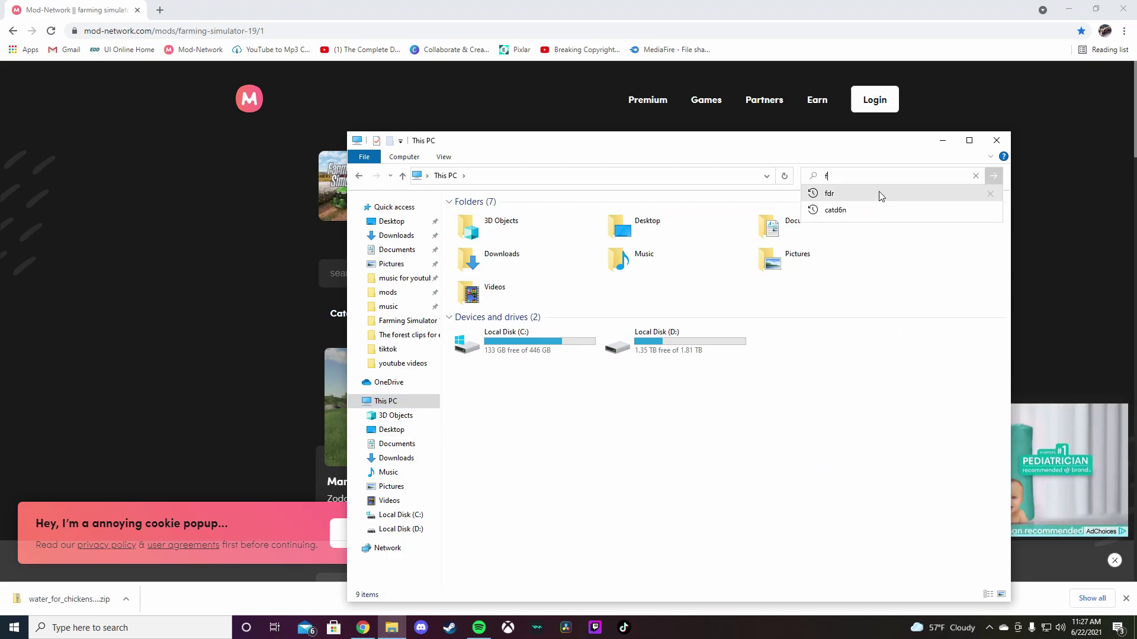
pyautogui.write('arming')
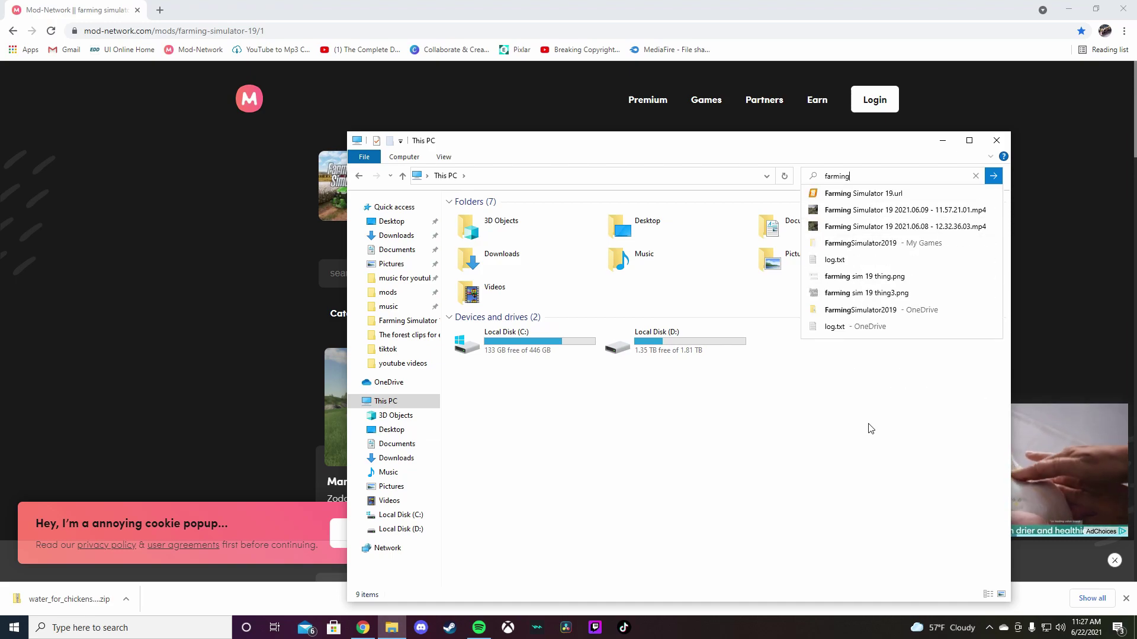
pyautogui.click(879, 247)
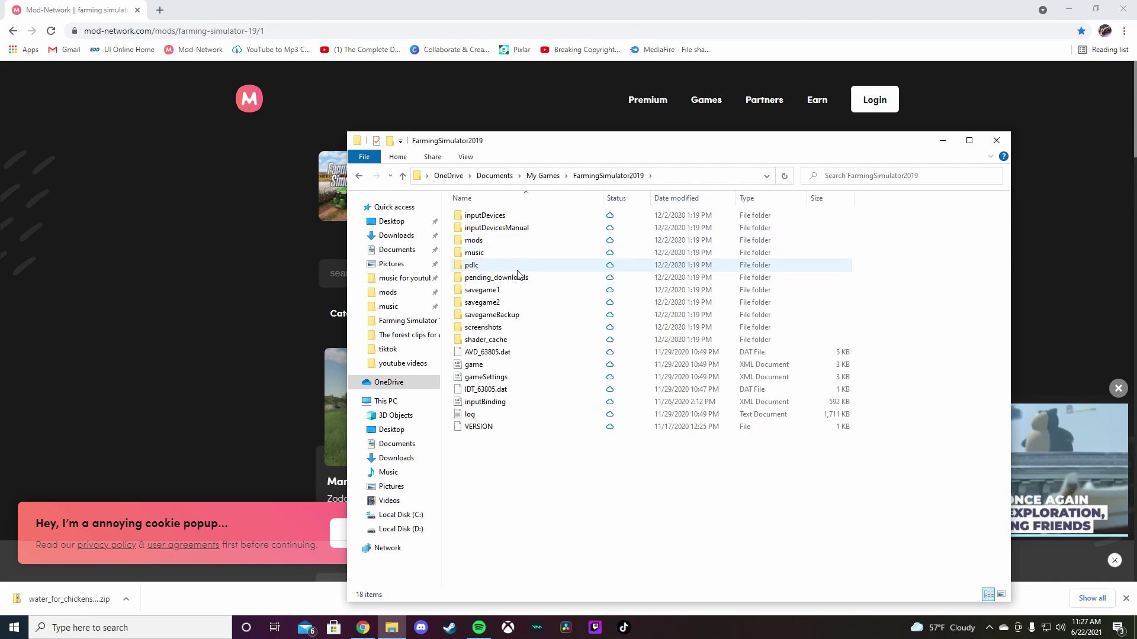
# - Return to This PC and search again for 'farming', then close the suggestions
pyautogui.click(388, 401)
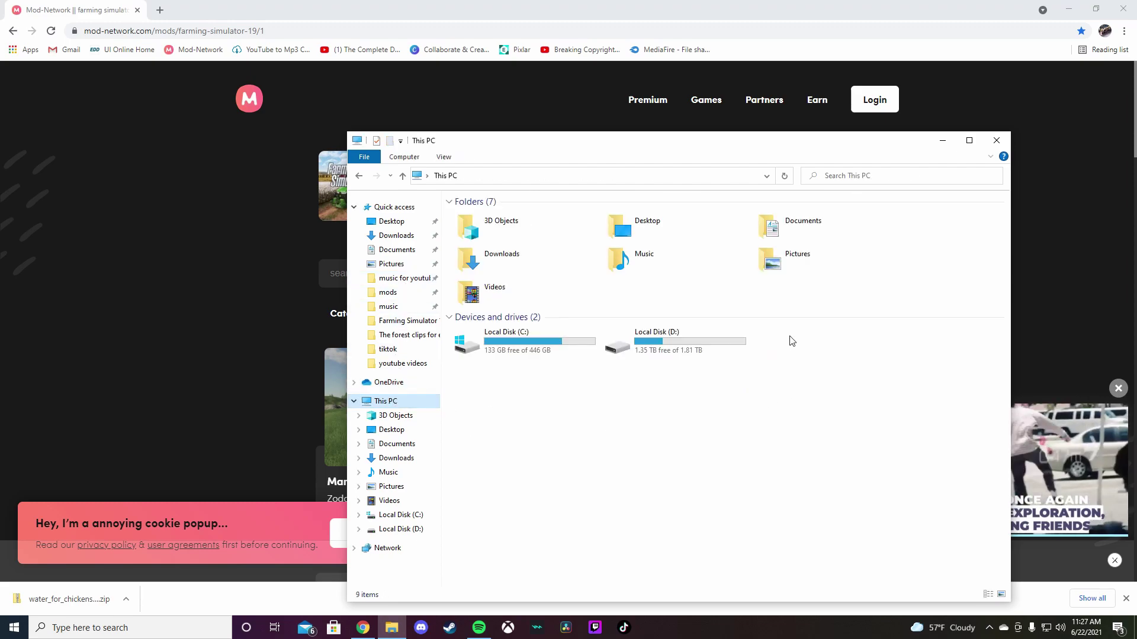
pyautogui.click(868, 176)
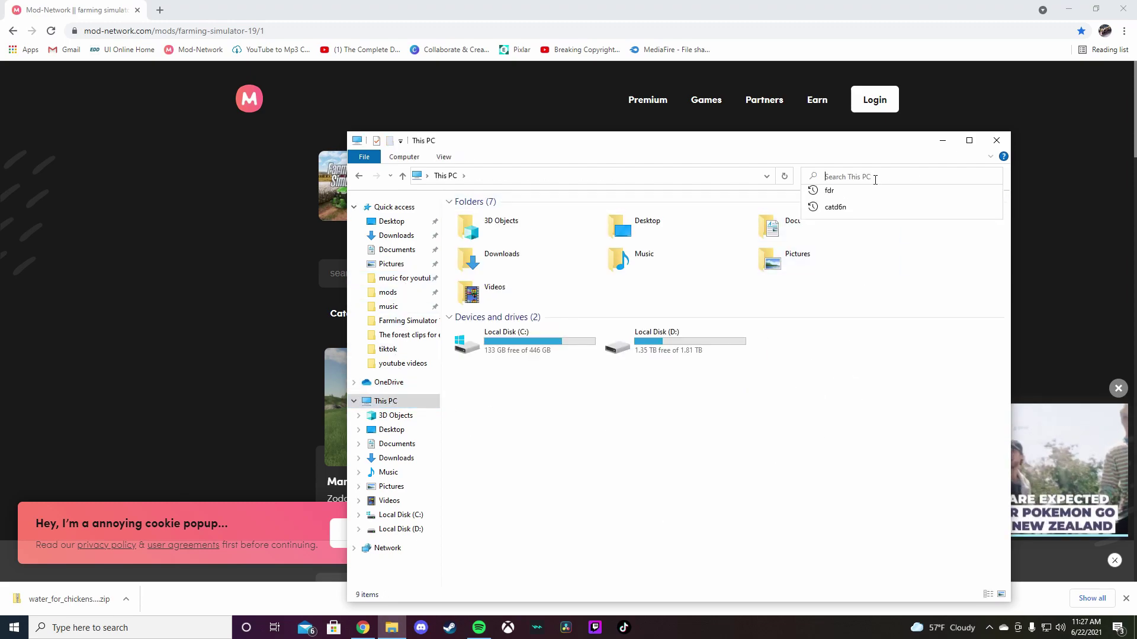
pyautogui.write('farmik')
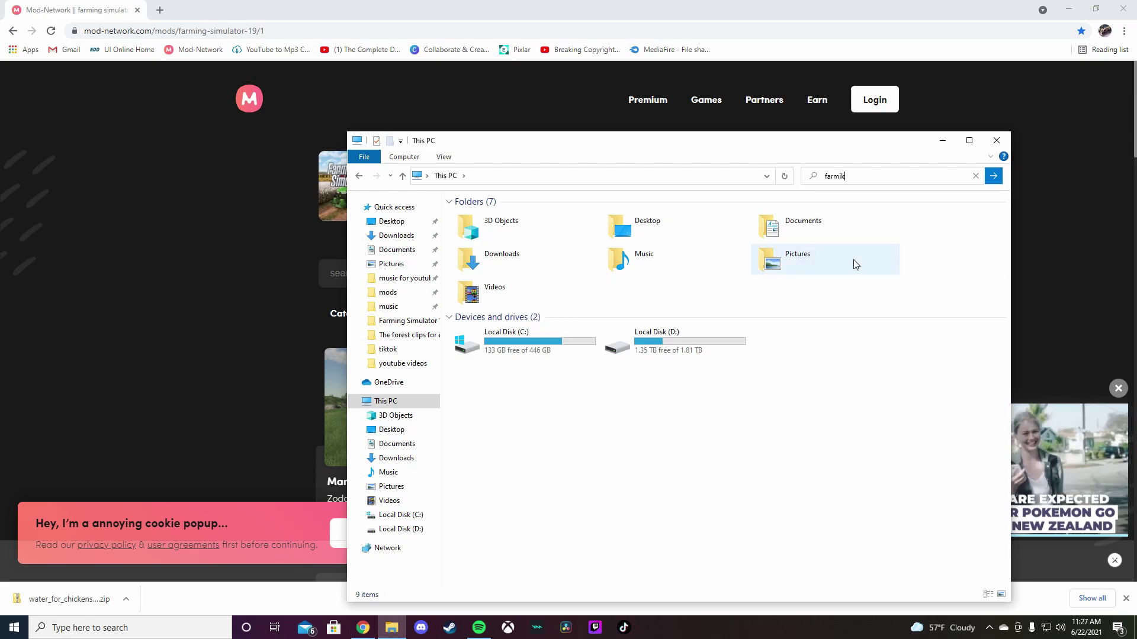
pyautogui.press('BackSpace')
pyautogui.write('n')
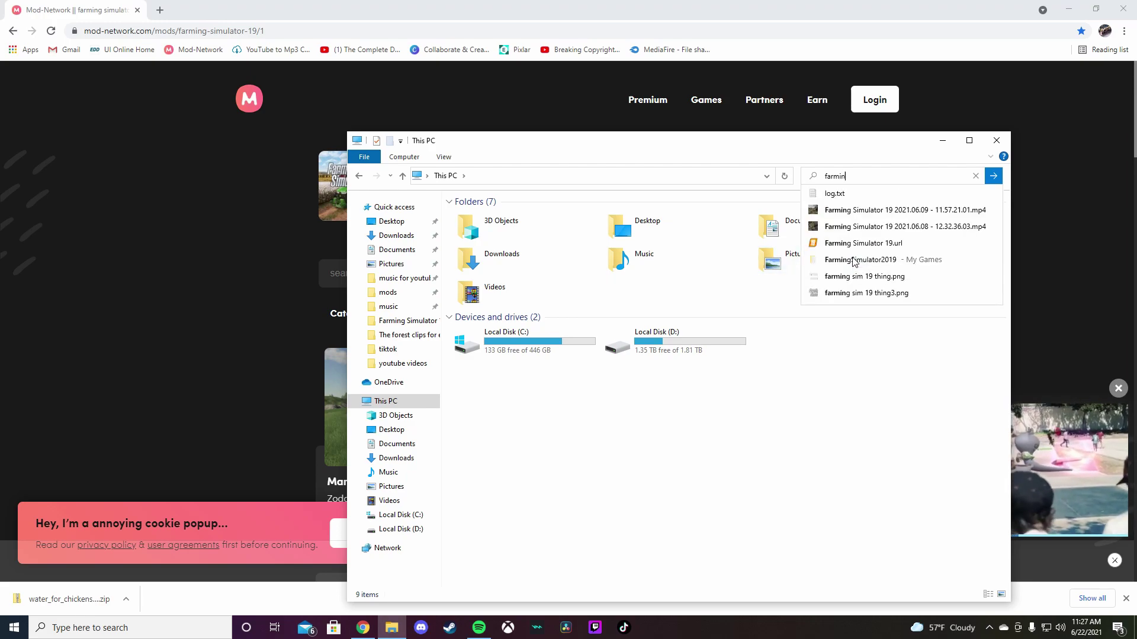
pyautogui.write('g')
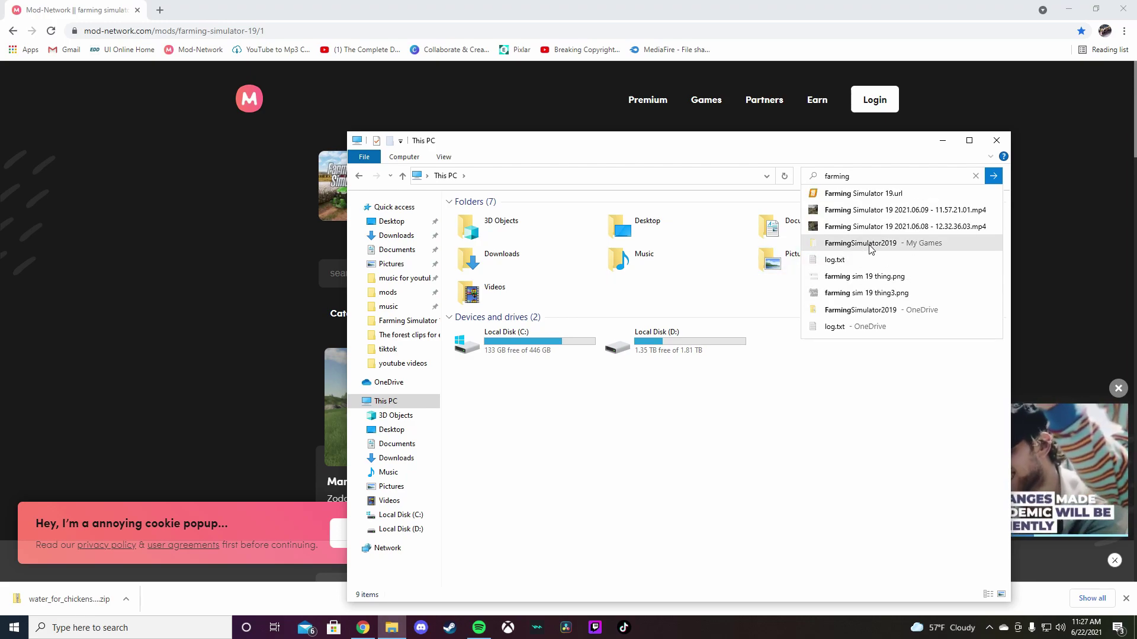
pyautogui.click(854, 398)
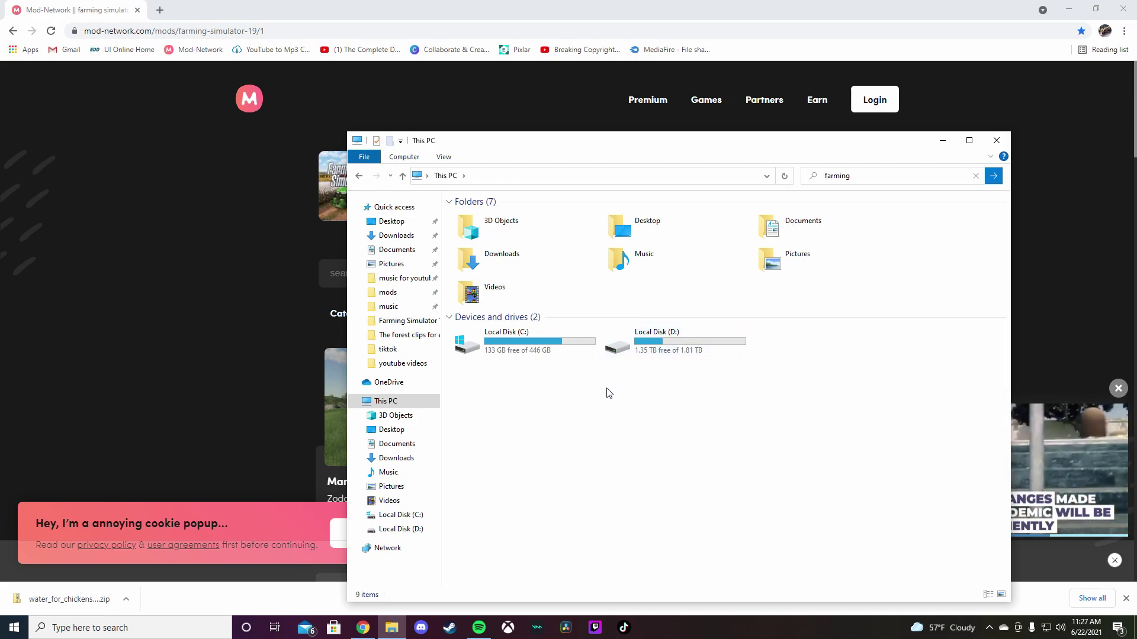
# - Open Documents > My Games > FarmingSimulator2019 and scroll through its contents
pyautogui.click(408, 257)
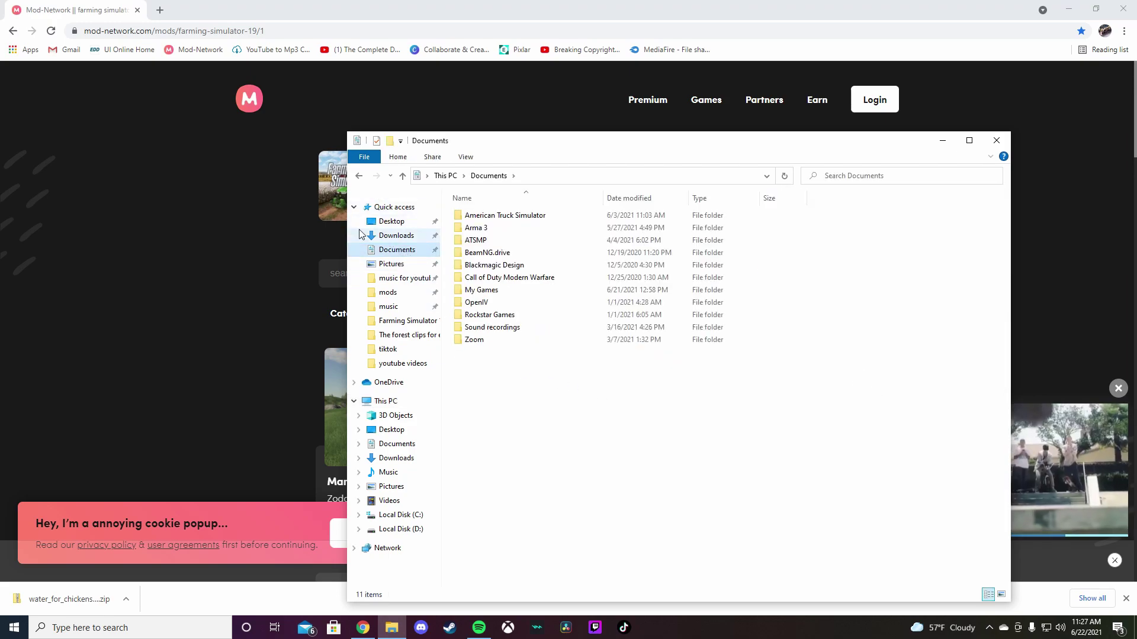
pyautogui.doubleClick(508, 291)
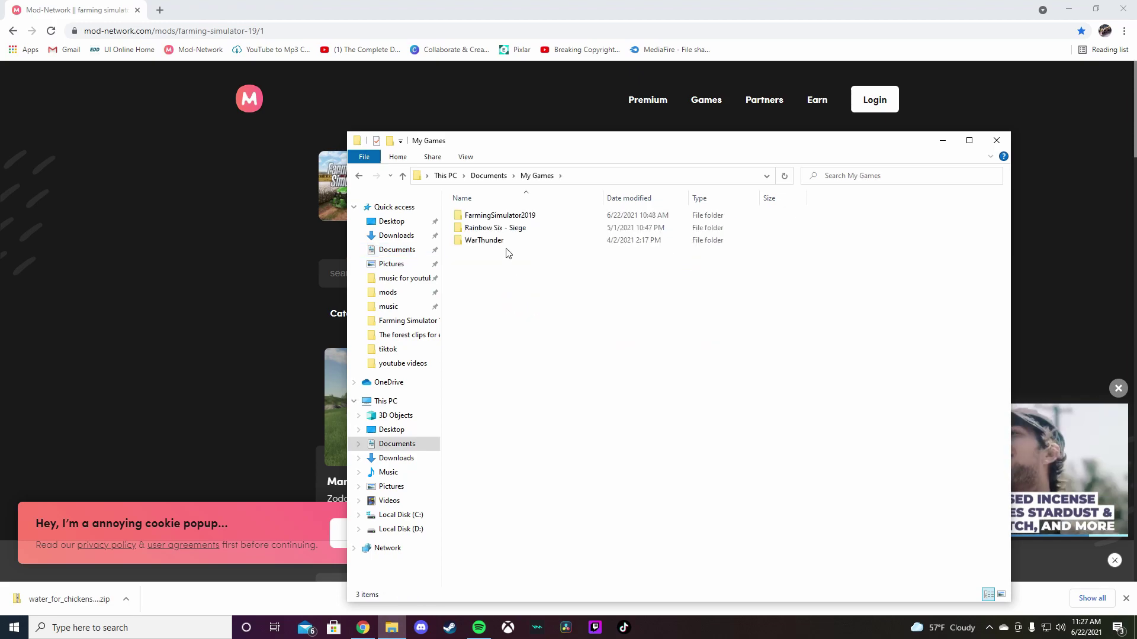
pyautogui.doubleClick(519, 216)
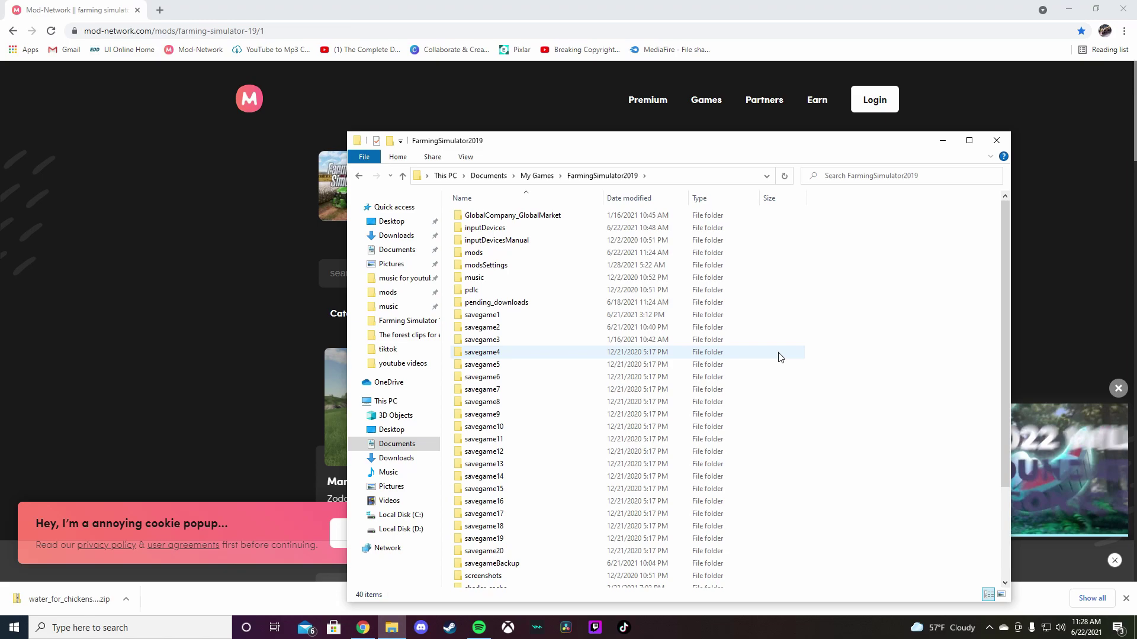
pyautogui.scroll(-5, 787, 364)
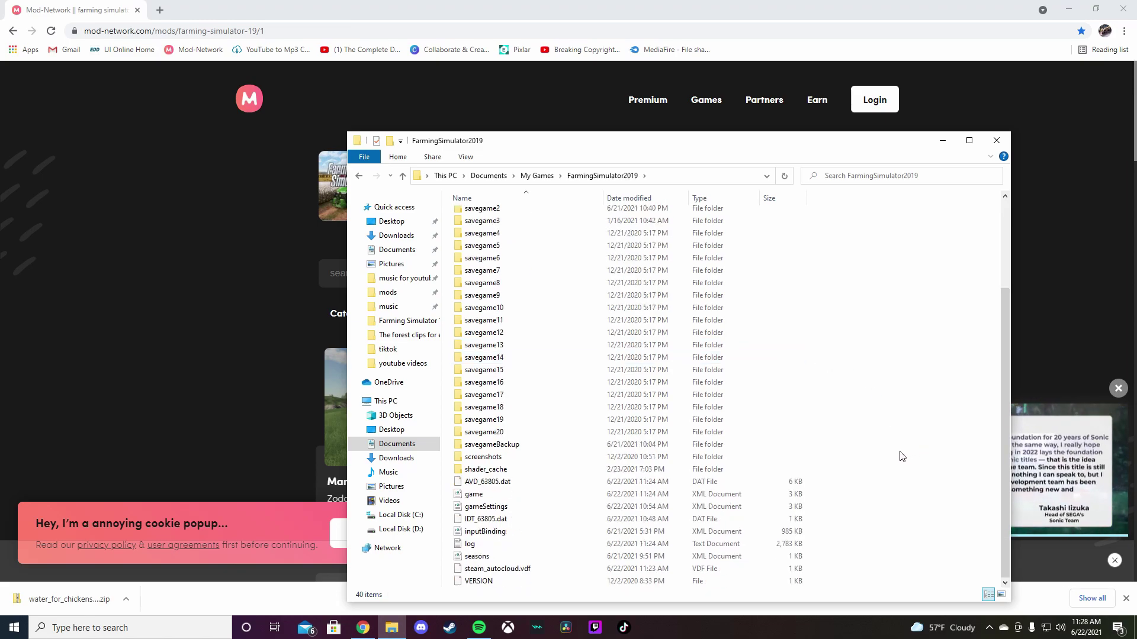
pyautogui.scroll(3, 901, 455)
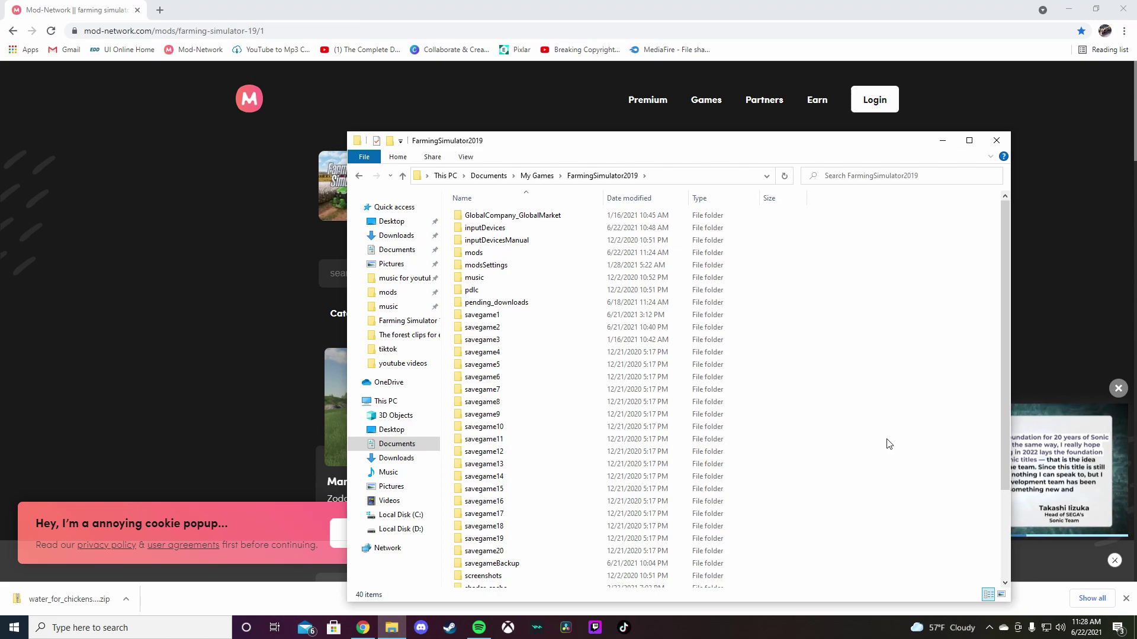
pyautogui.moveTo(509, 253)
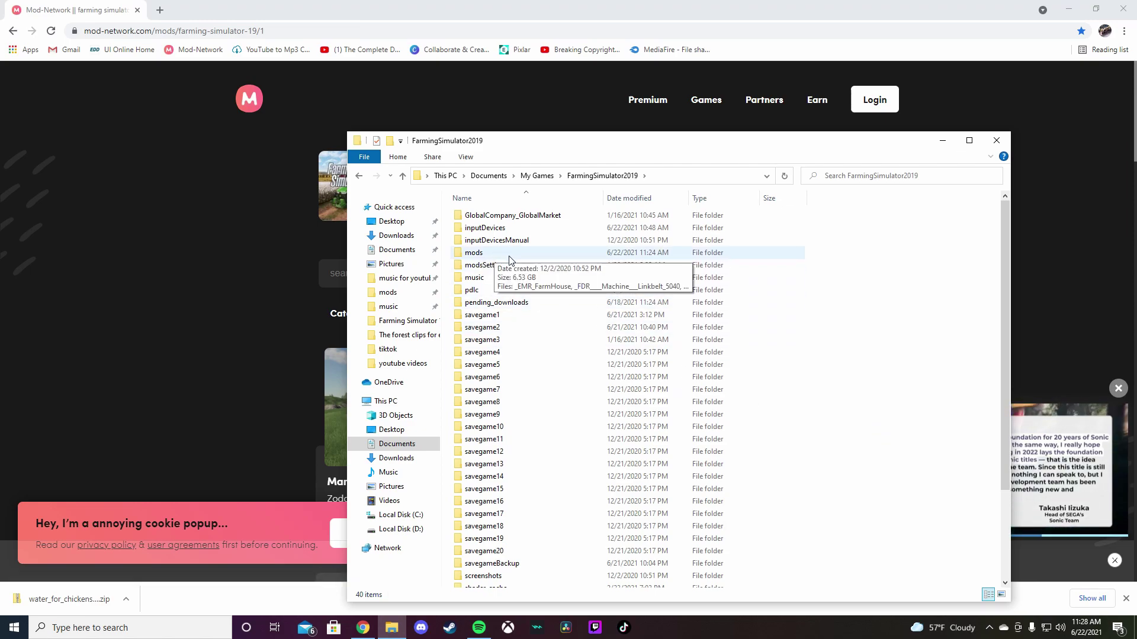
# - Create a new folder named mods, decline merging it, and peek into the existing mods folder
pyautogui.rightClick(821, 329)
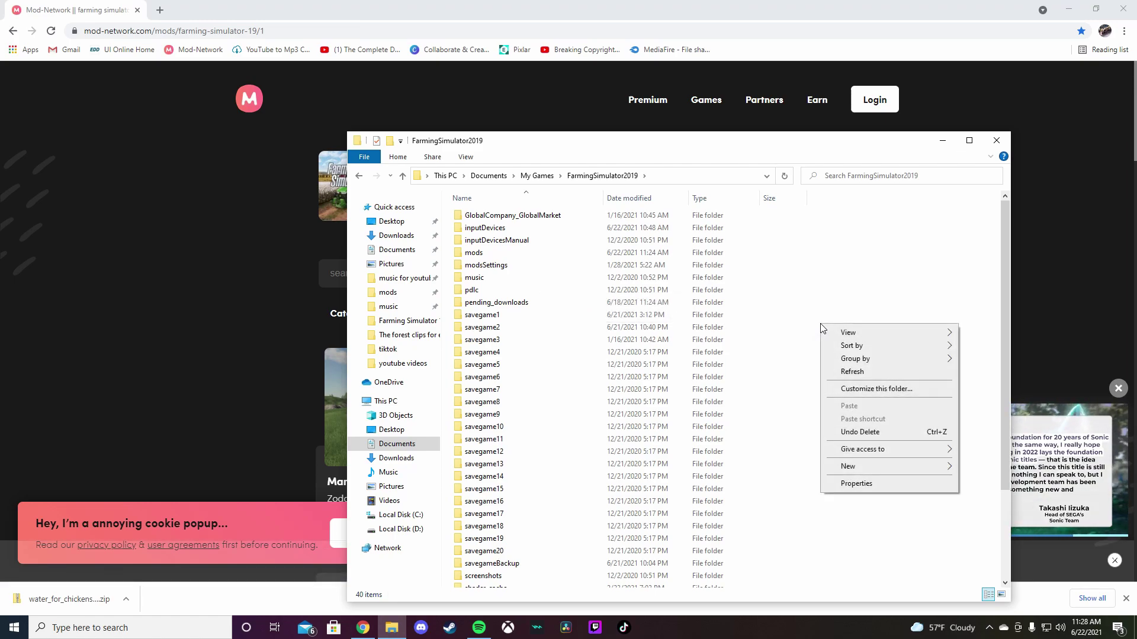
pyautogui.moveTo(886, 467)
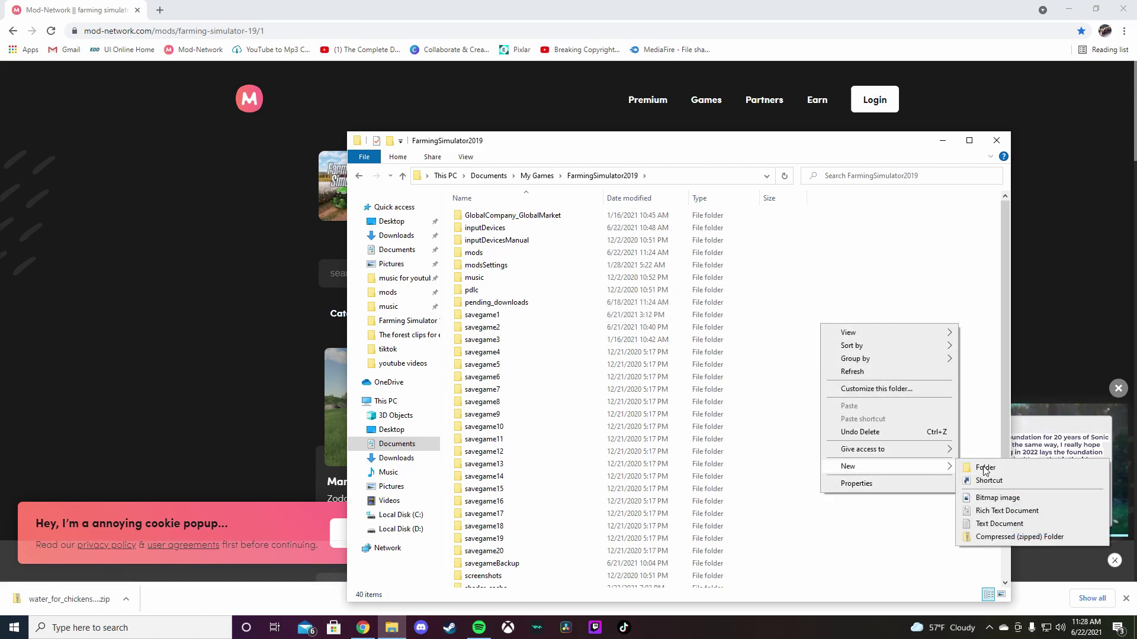
pyautogui.click(1004, 469)
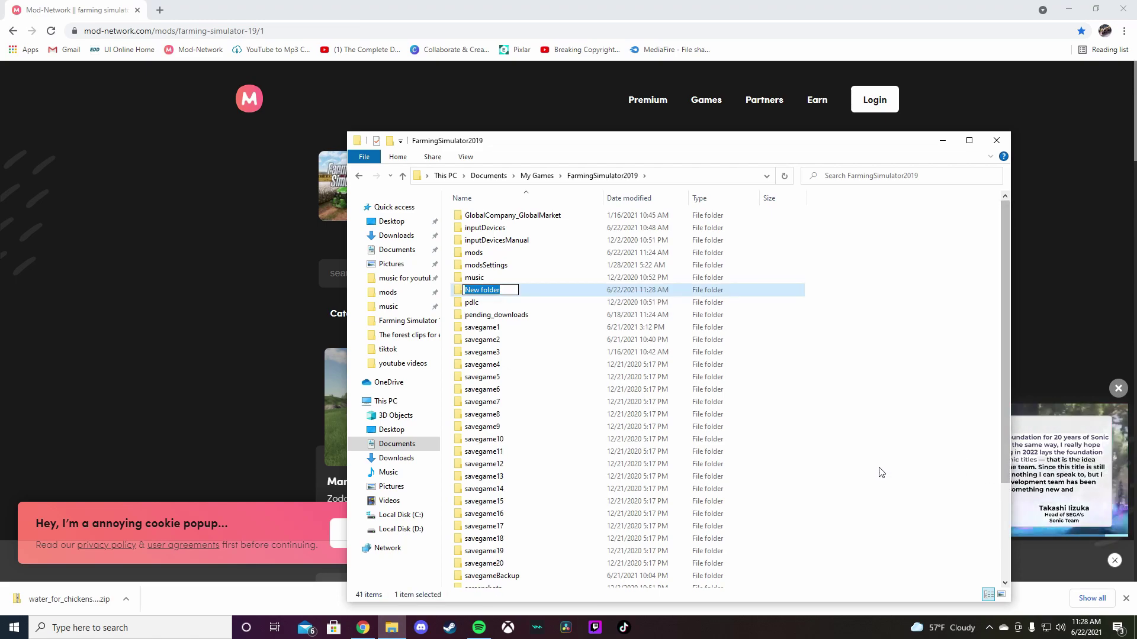
pyautogui.write('mods')
pyautogui.press('Return')
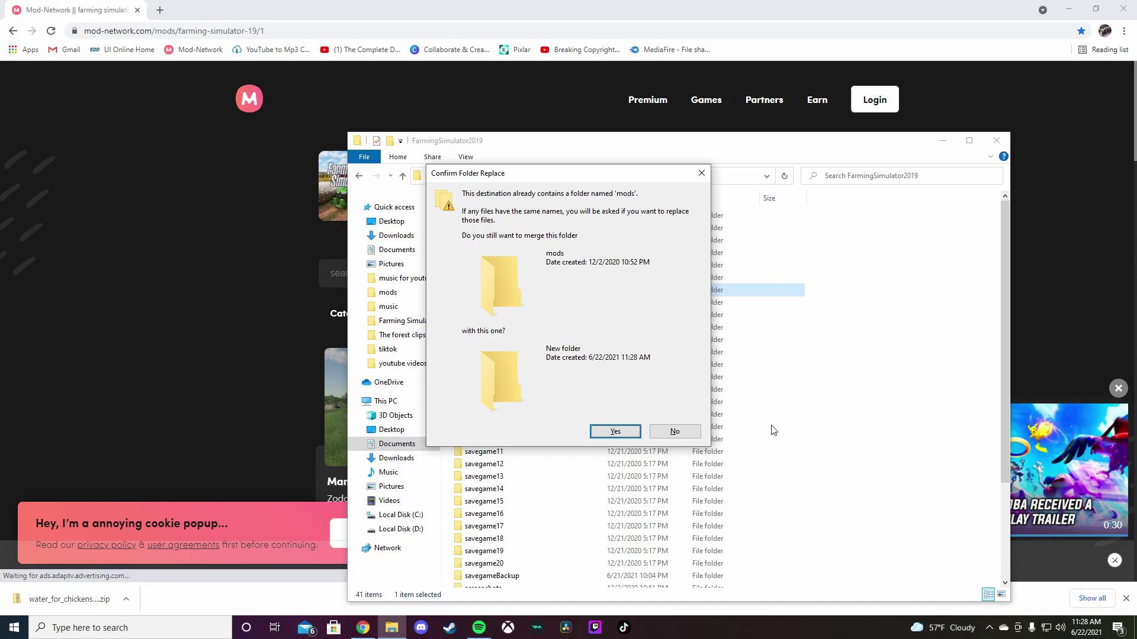
pyautogui.click(675, 431)
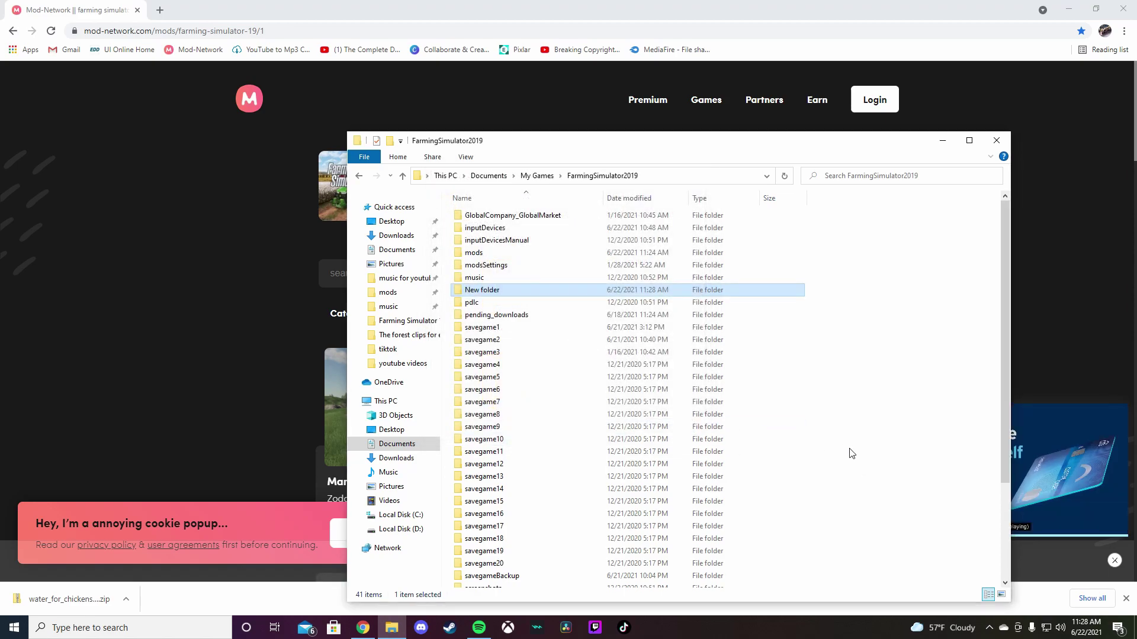
pyautogui.doubleClick(515, 252)
pyautogui.click(363, 178)
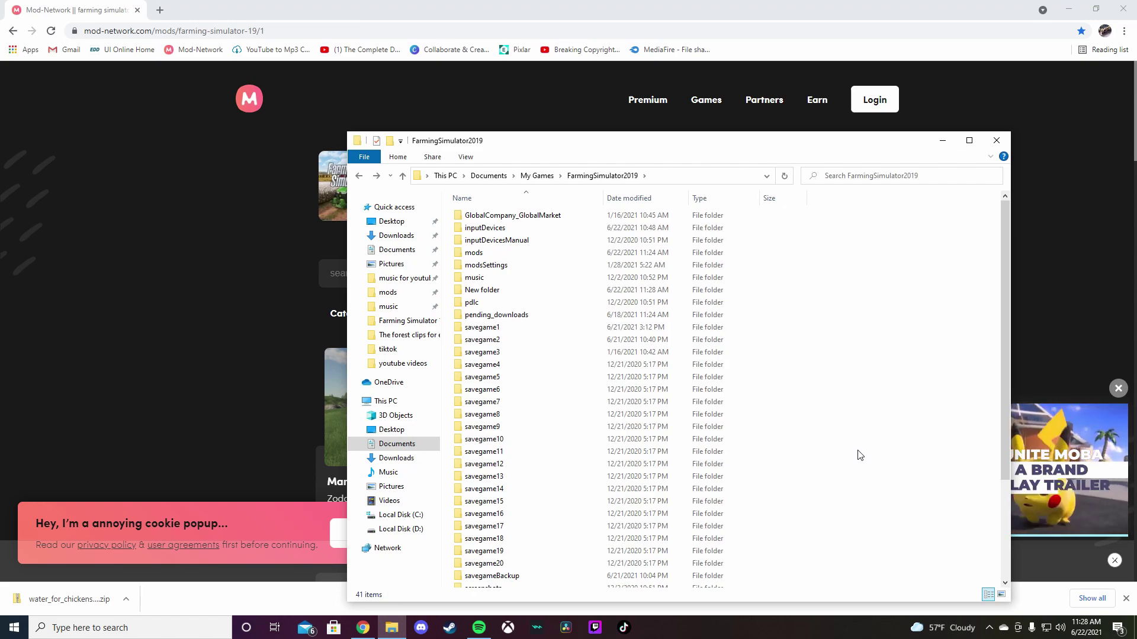
# - Browse drive D: through Program Flies (x86) > steam > steamapps > common to Farming Simulator 19
pyautogui.click(409, 530)
pyautogui.click(408, 515)
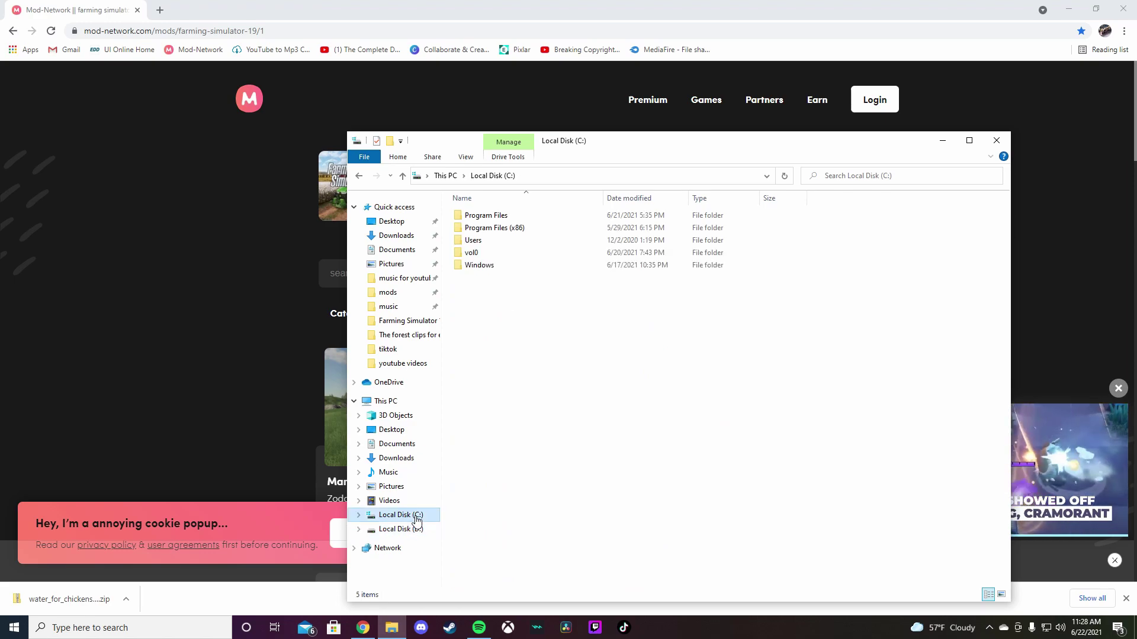
pyautogui.click(418, 531)
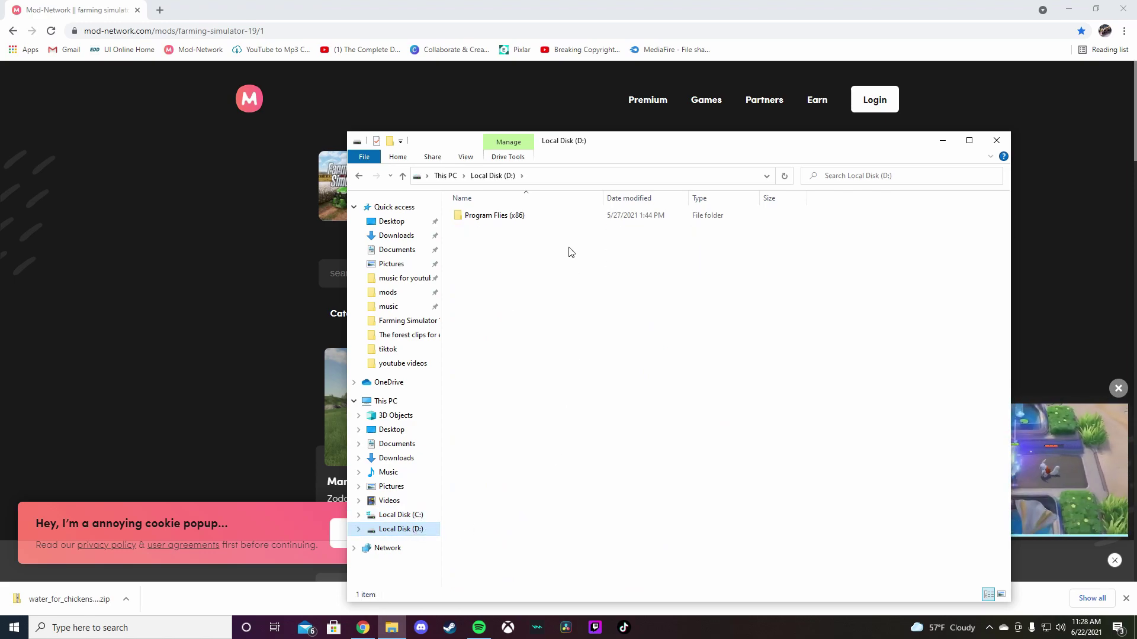
pyautogui.doubleClick(561, 217)
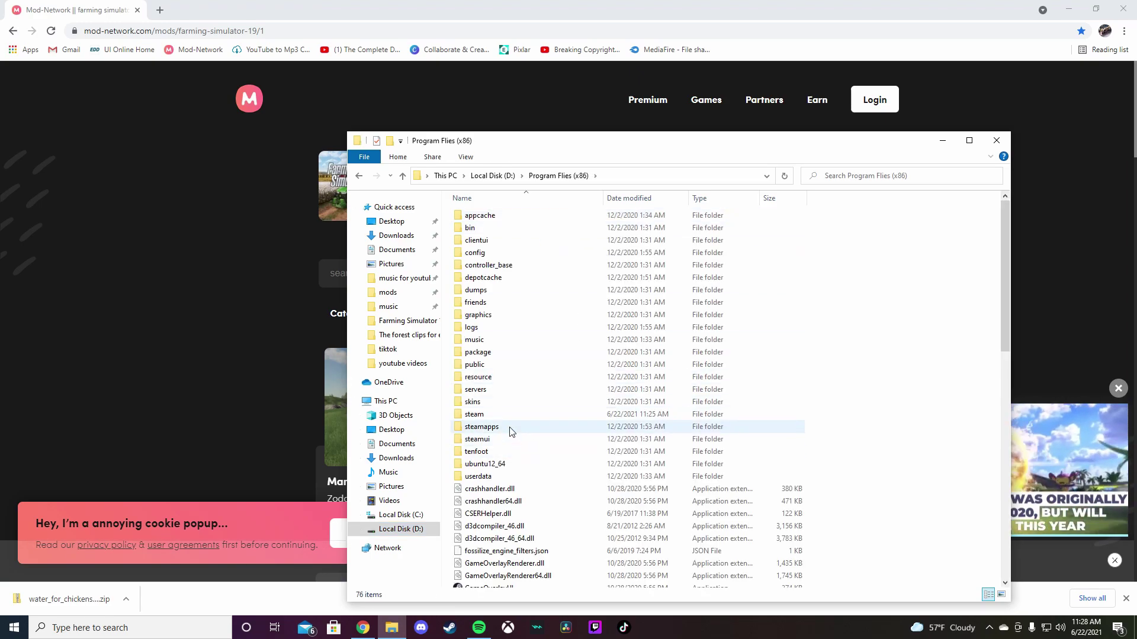
pyautogui.doubleClick(506, 415)
pyautogui.doubleClick(503, 420)
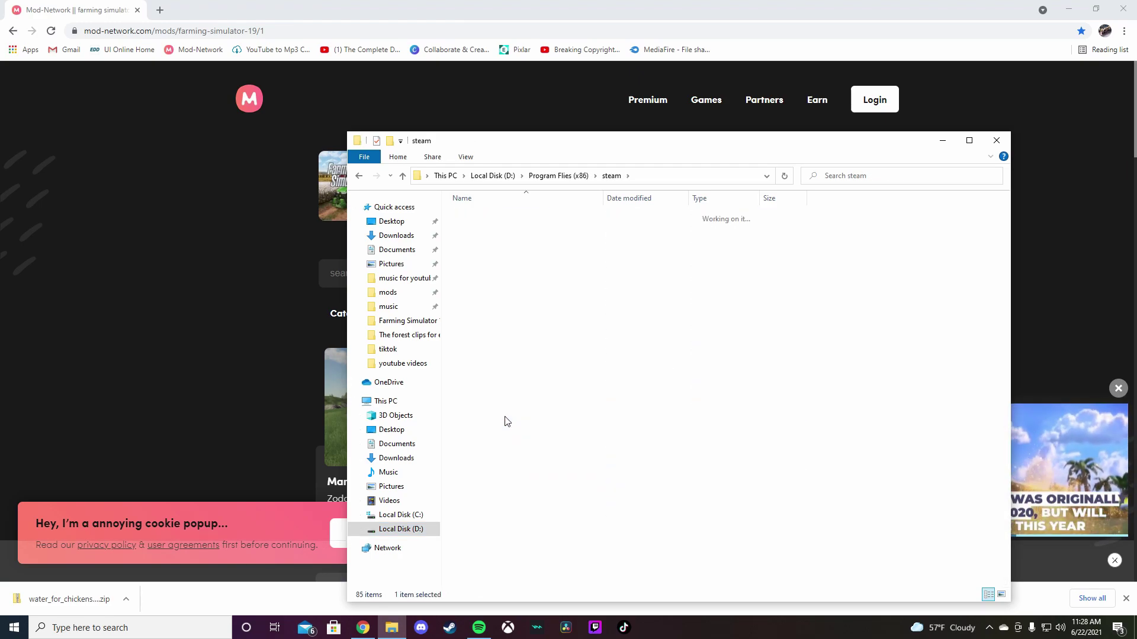
pyautogui.doubleClick(470, 215)
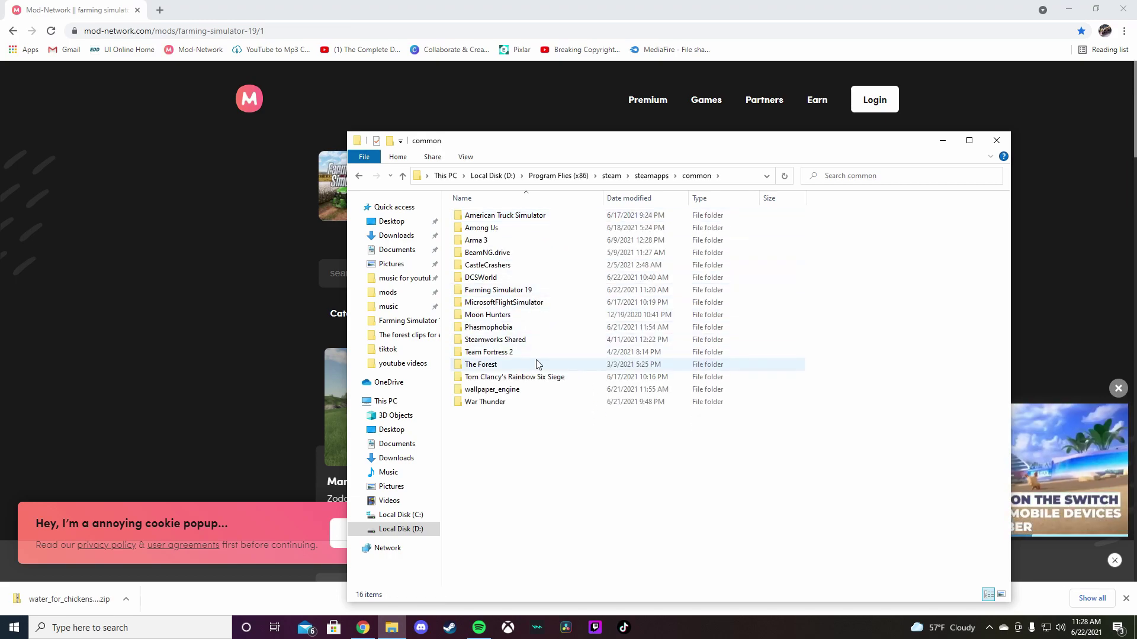
pyautogui.doubleClick(531, 290)
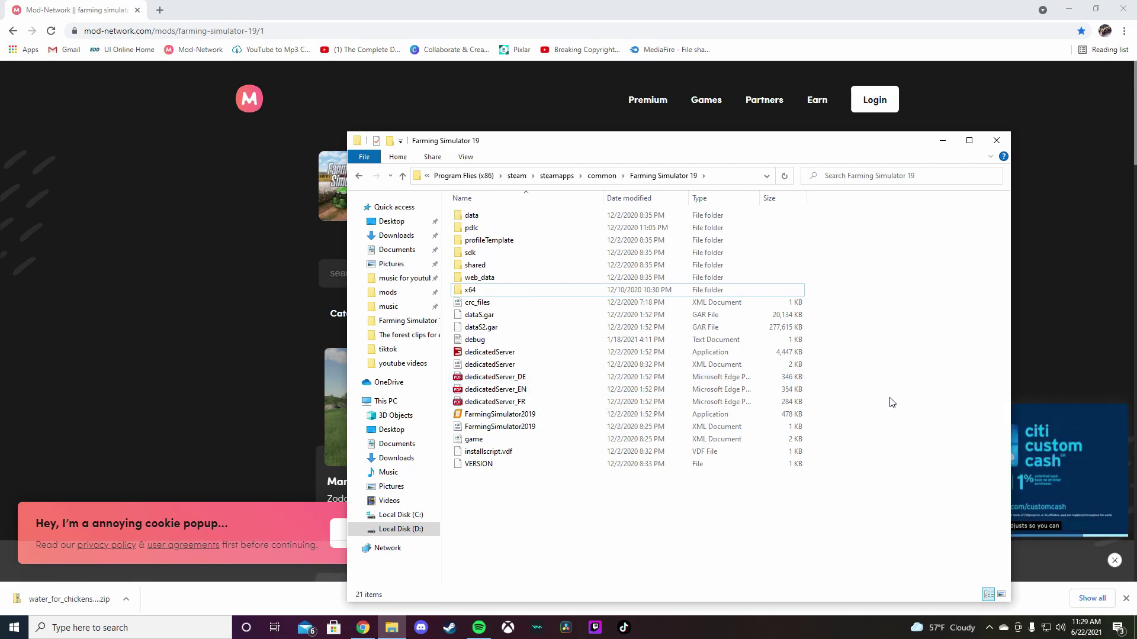
pyautogui.rightClick(890, 383)
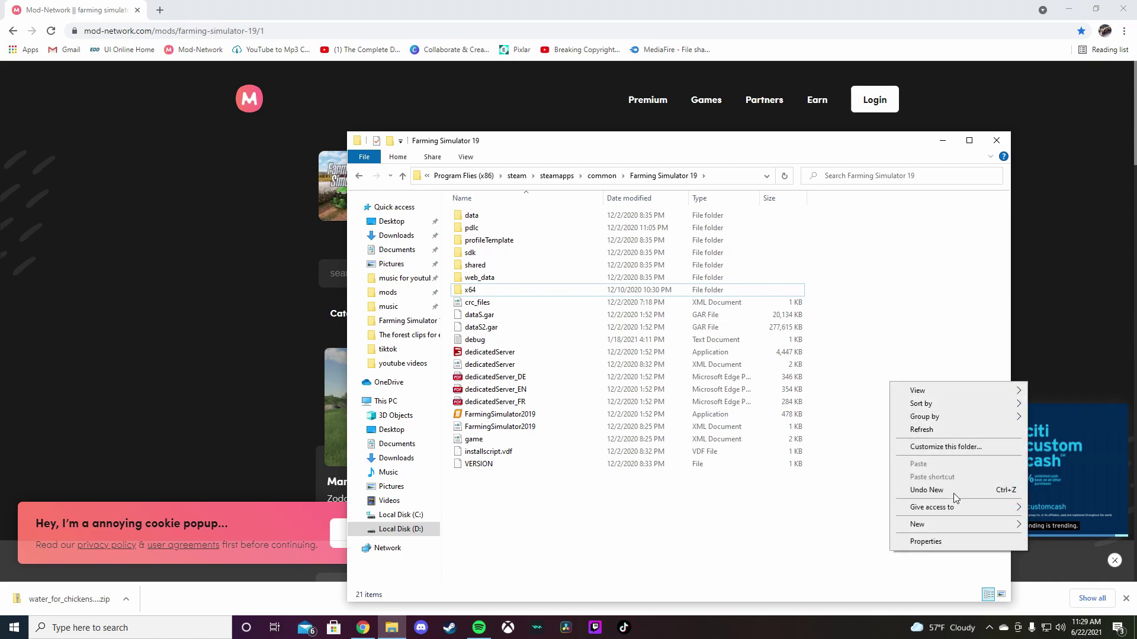
pyautogui.rightClick(885, 309)
pyautogui.moveTo(913, 451)
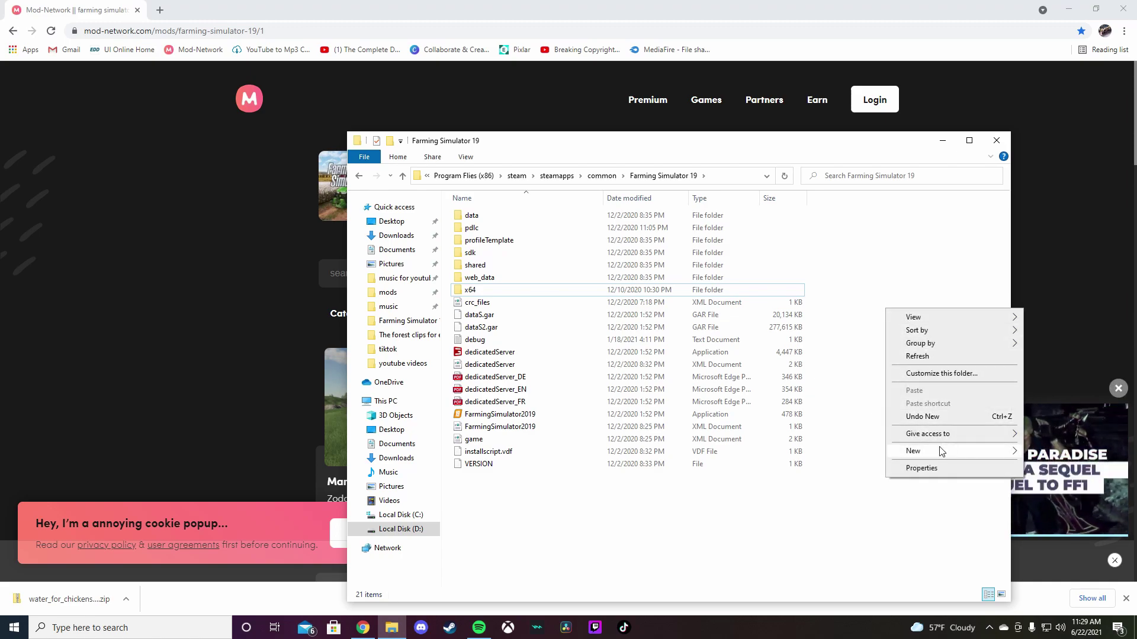
pyautogui.click(820, 453)
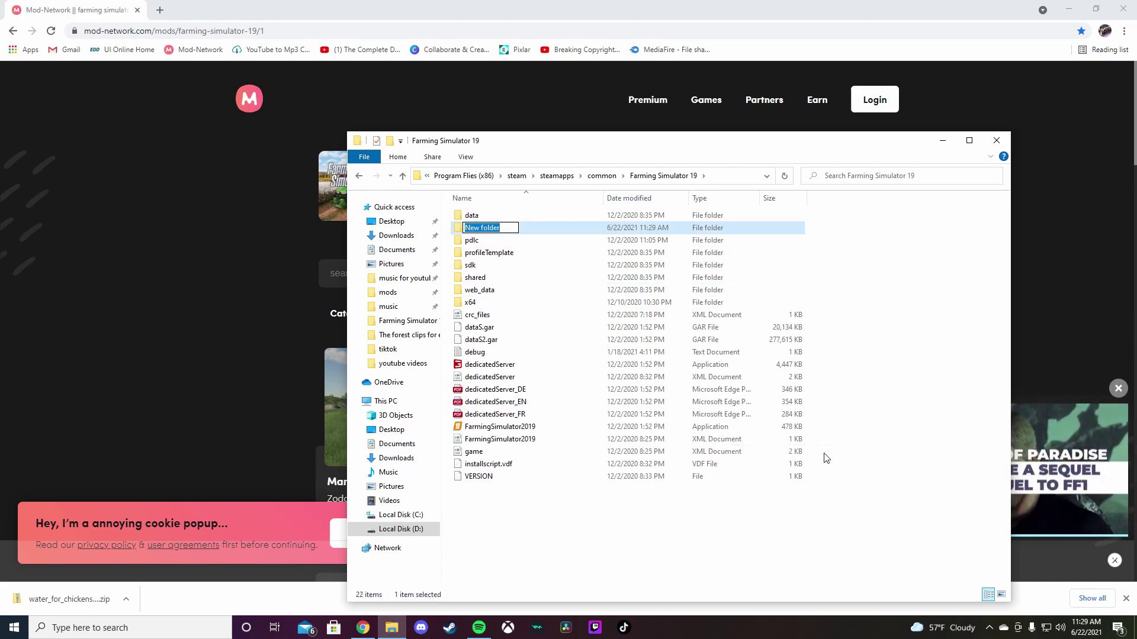
pyautogui.write('mods')
pyautogui.press('Return')
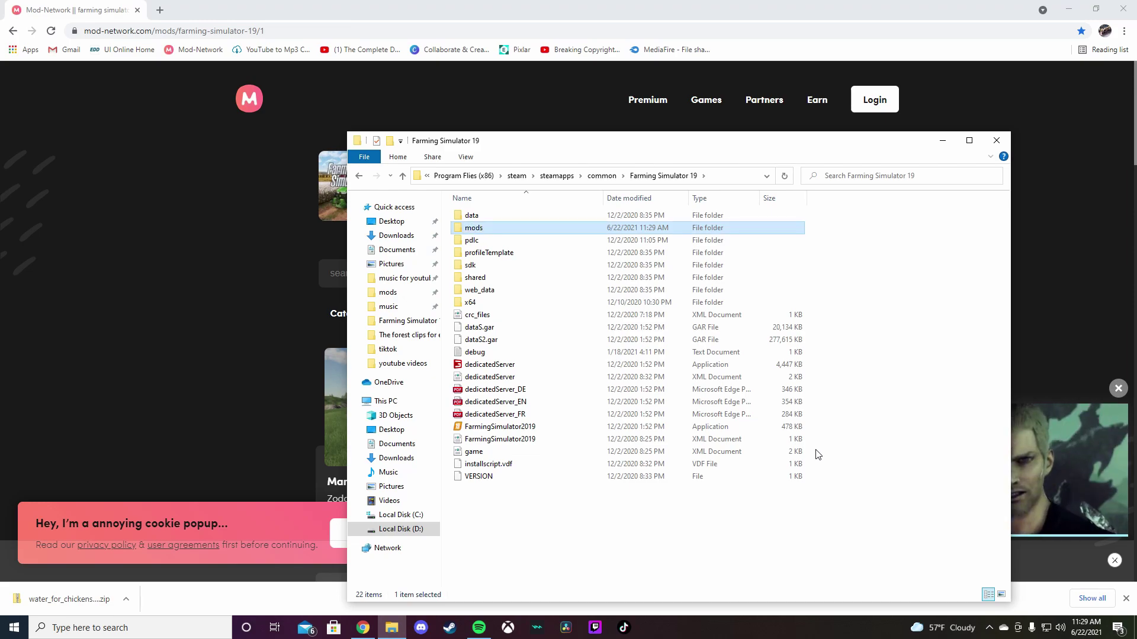
pyautogui.rightClick(660, 228)
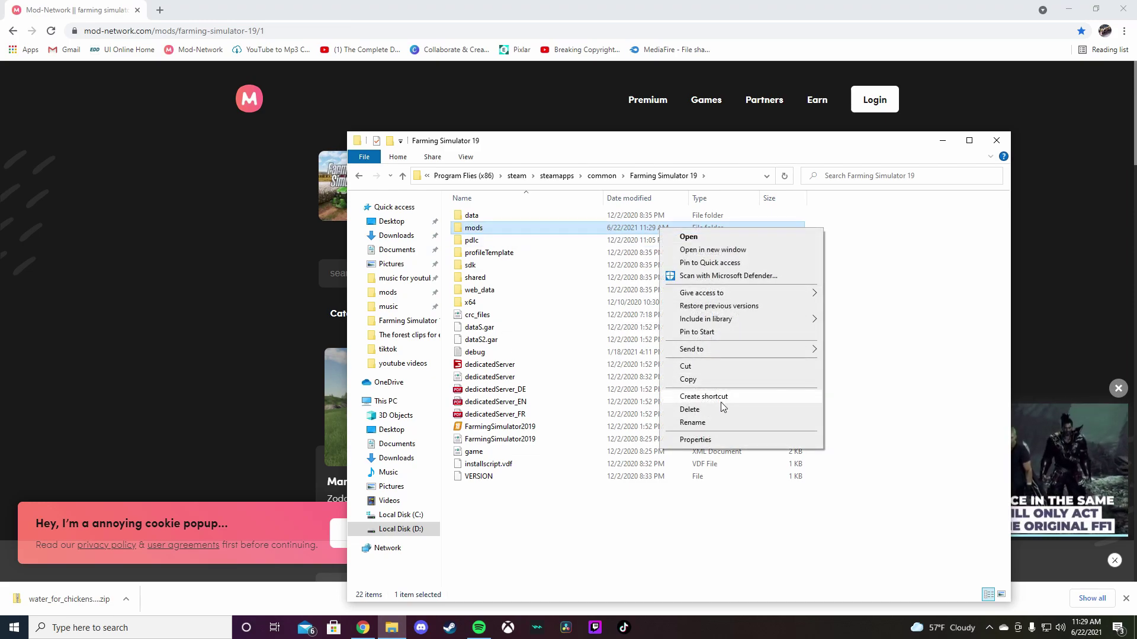
pyautogui.click(806, 410)
# - Go to Documents > My Games > FarmingSimulator2019 and open its mods folder of 121 zips
pyautogui.click(397, 250)
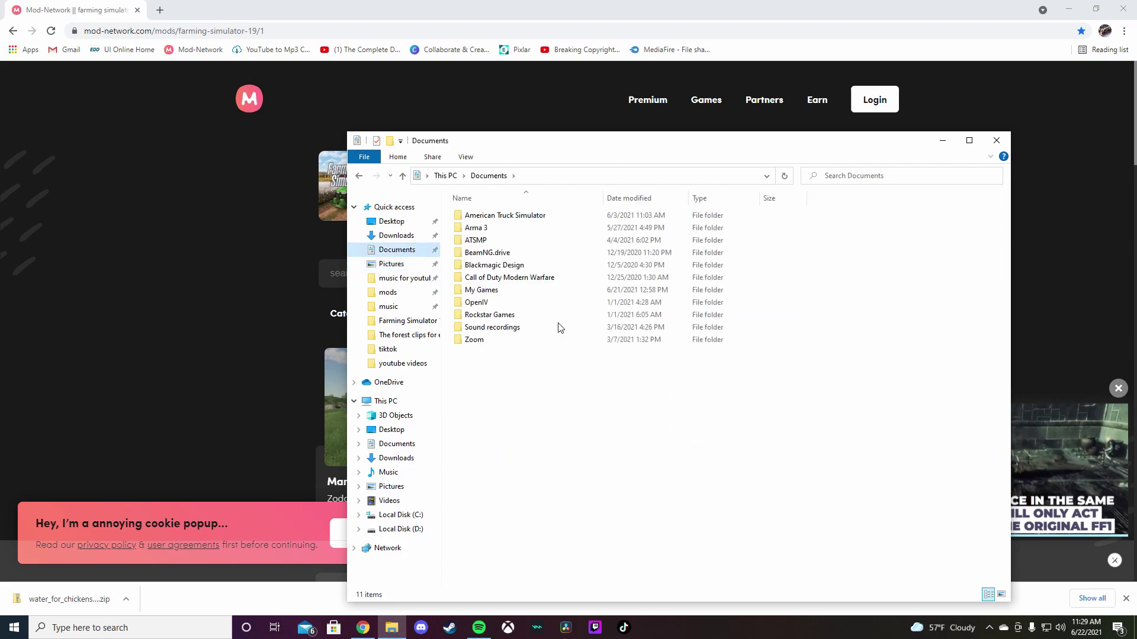
pyautogui.doubleClick(547, 291)
pyautogui.doubleClick(503, 215)
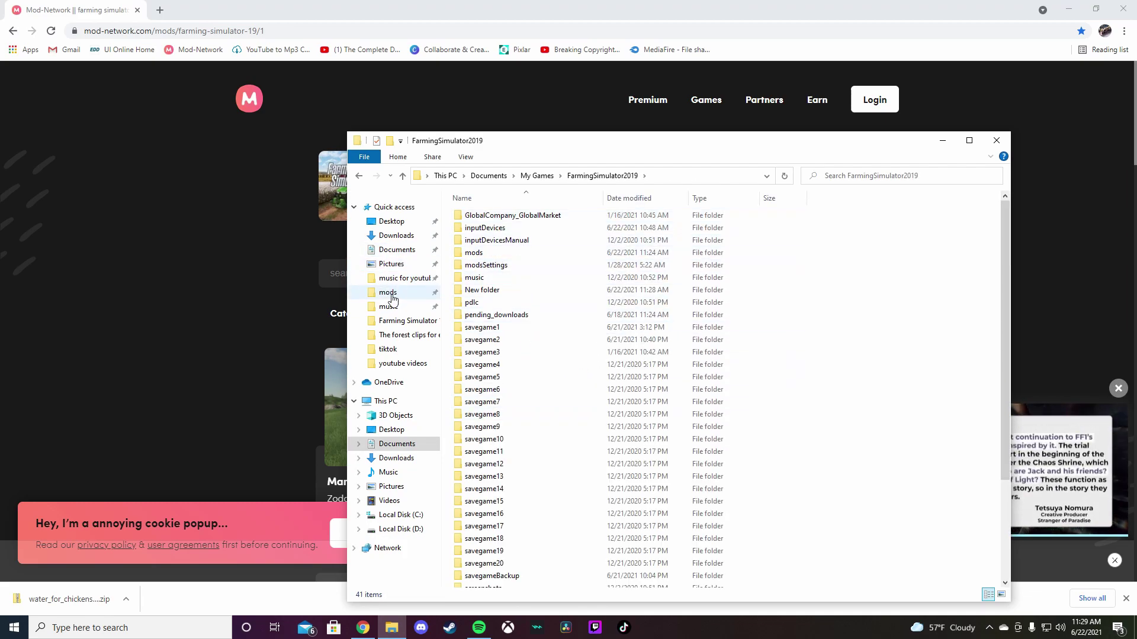
pyautogui.moveTo(389, 293)
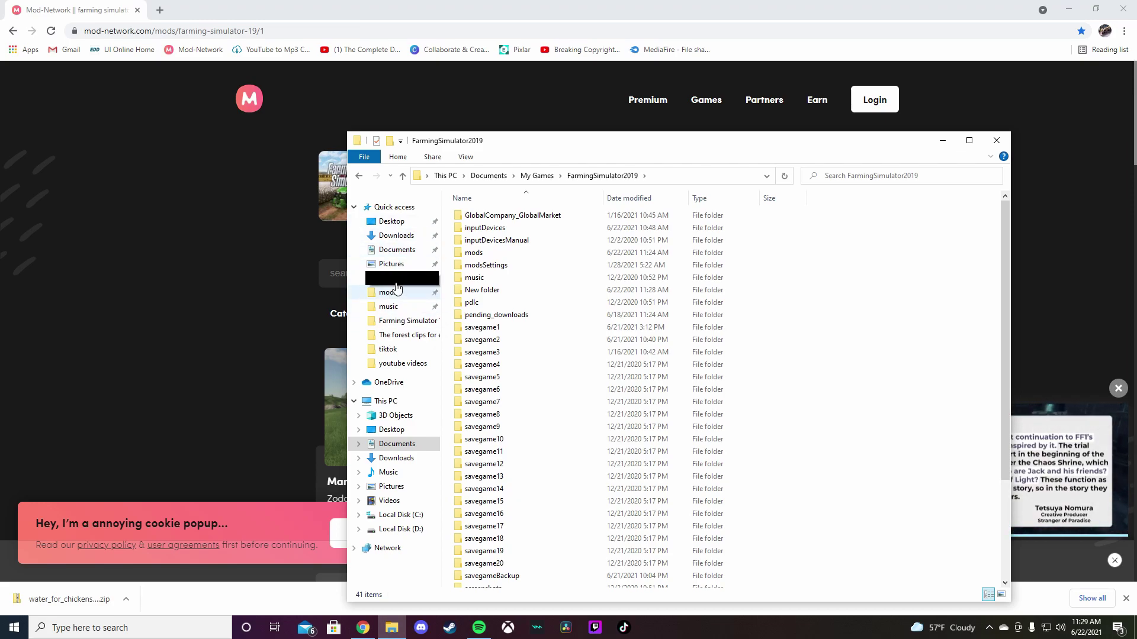
pyautogui.rightClick(489, 253)
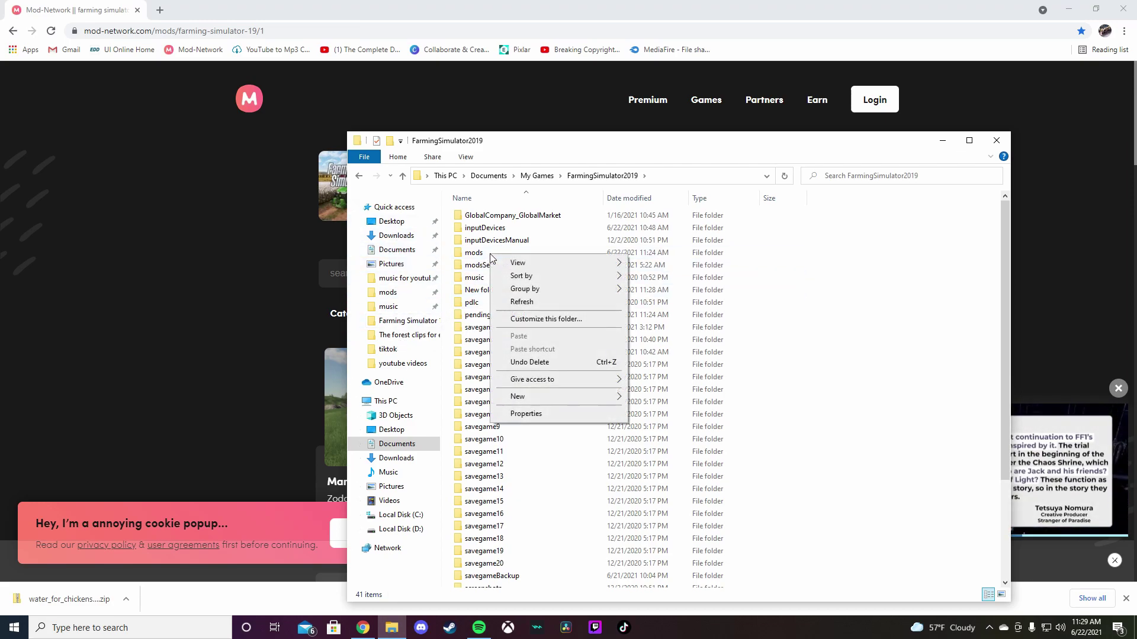
pyautogui.click(480, 253)
pyautogui.rightClick(484, 254)
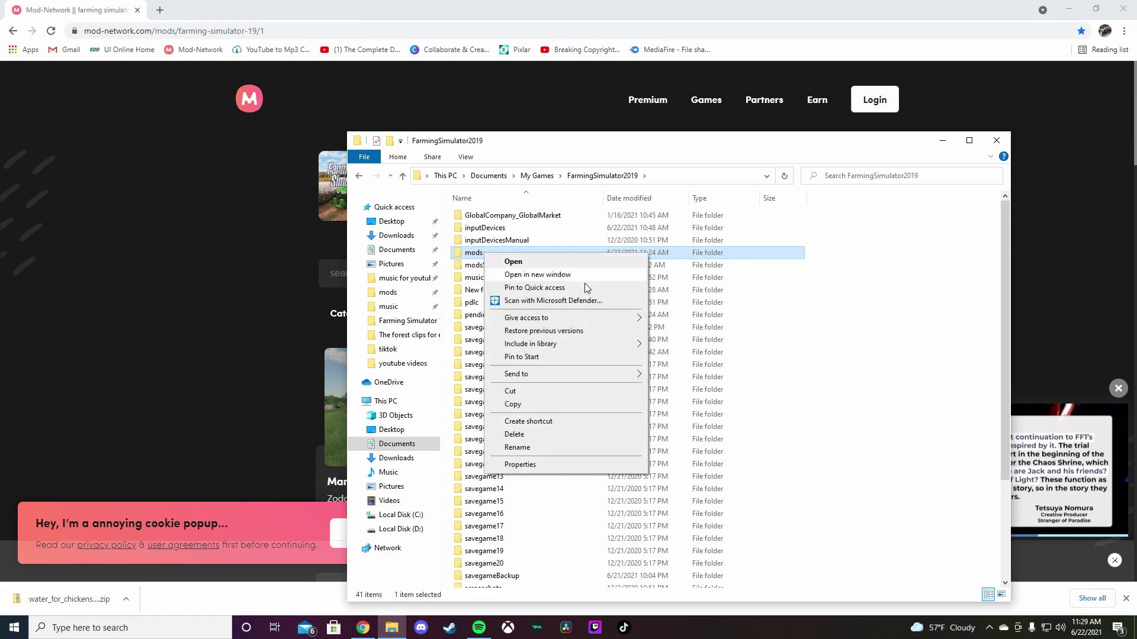
pyautogui.click(555, 288)
pyautogui.click(388, 292)
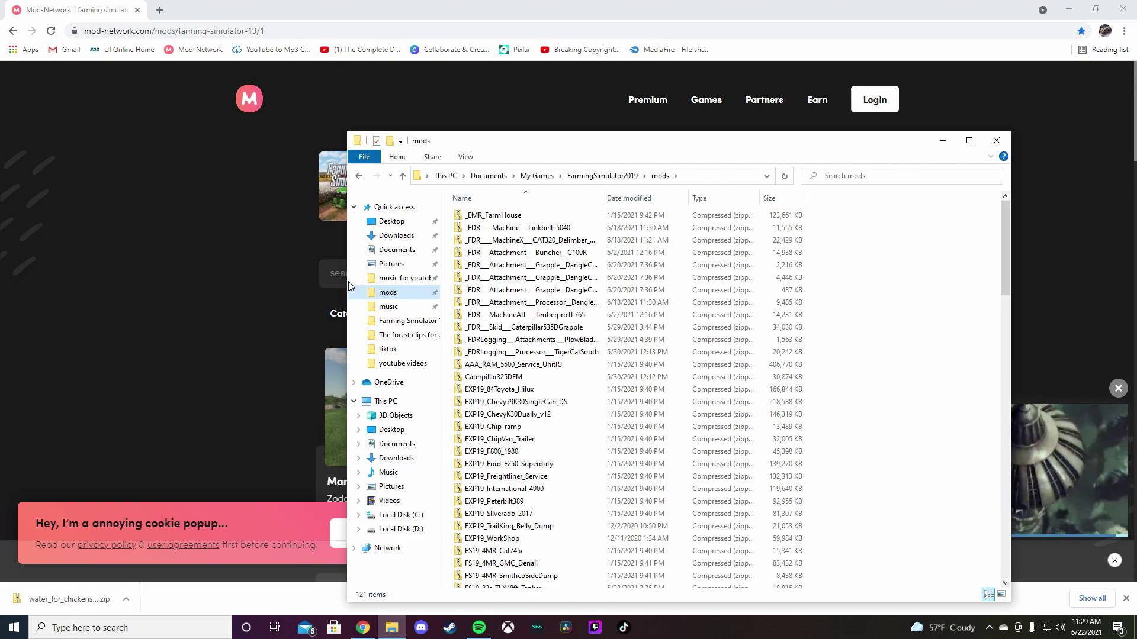
pyautogui.click(395, 235)
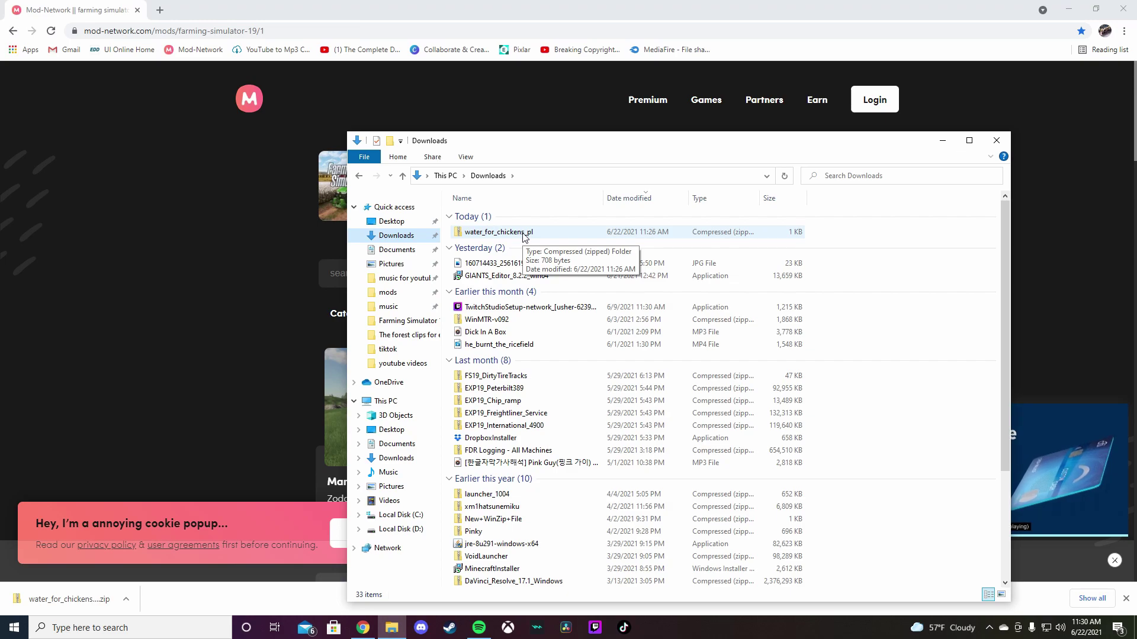
pyautogui.doubleClick(524, 232)
pyautogui.click(364, 181)
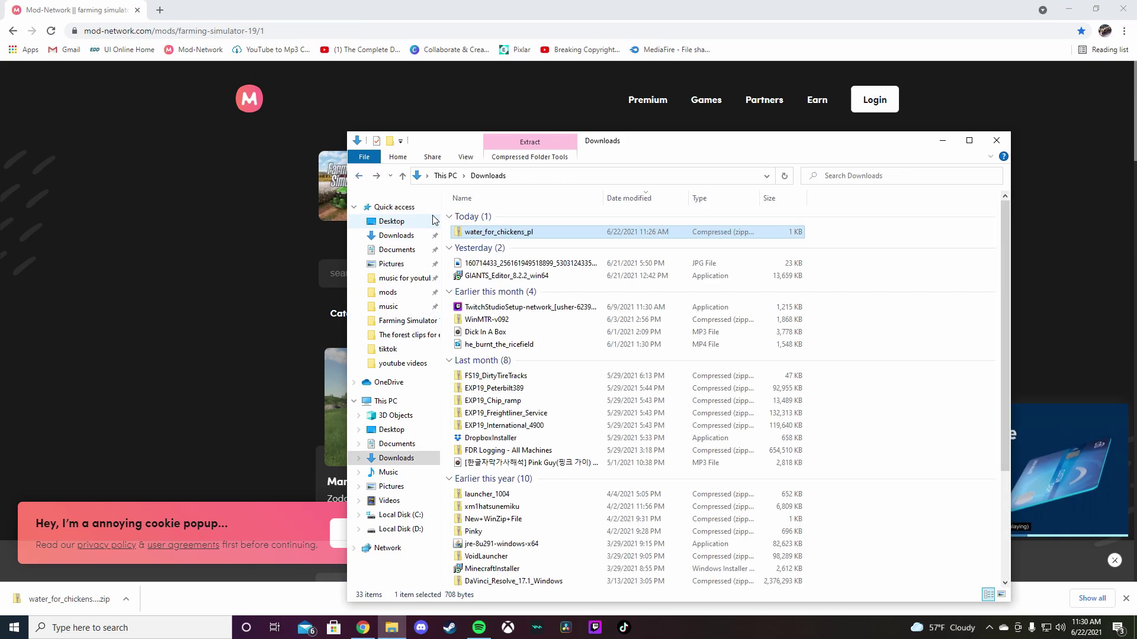
pyautogui.doubleClick(495, 229)
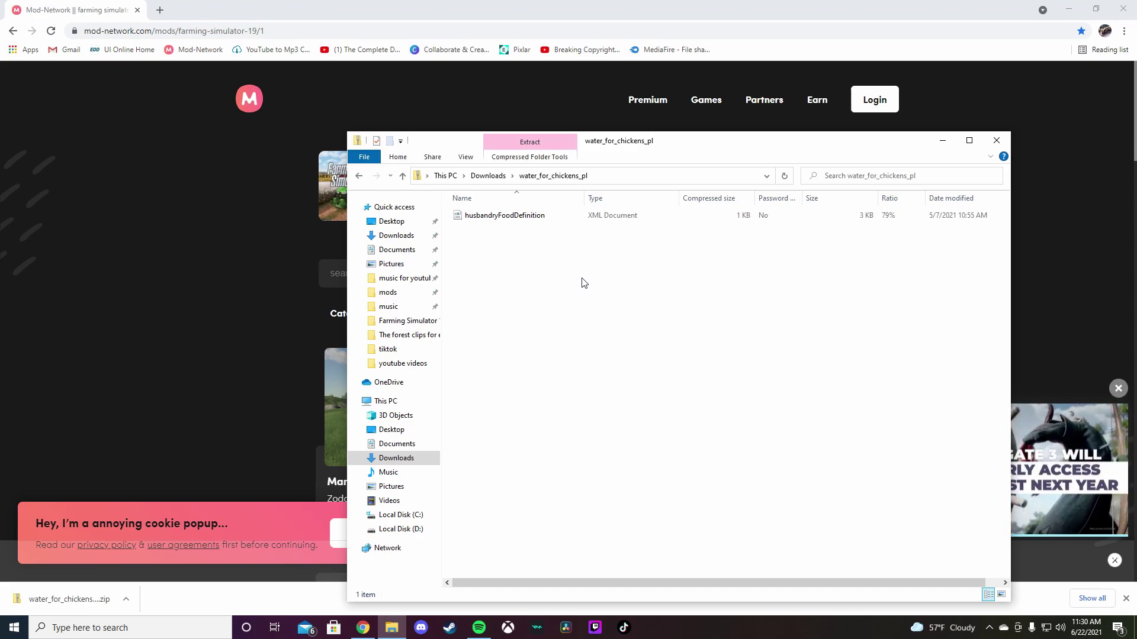
pyautogui.hotkey('alt', 'Left')
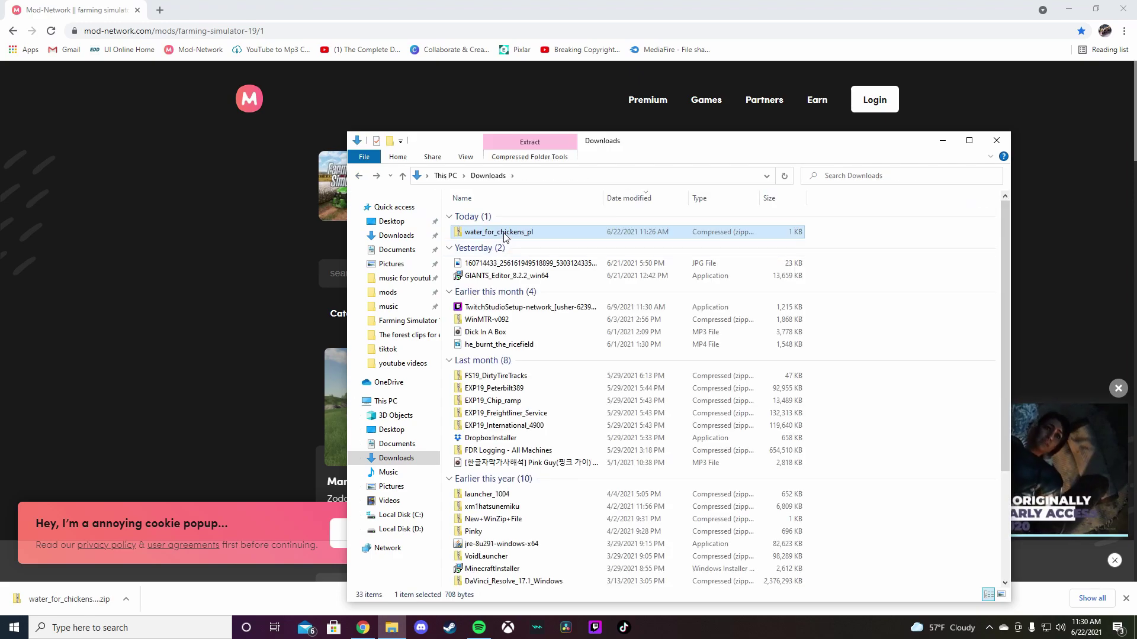
# - Drag the water_for_chickens_pl zip onto the mods folder and open mods to check it
pyautogui.moveTo(504, 234); pyautogui.dragTo(391, 293)
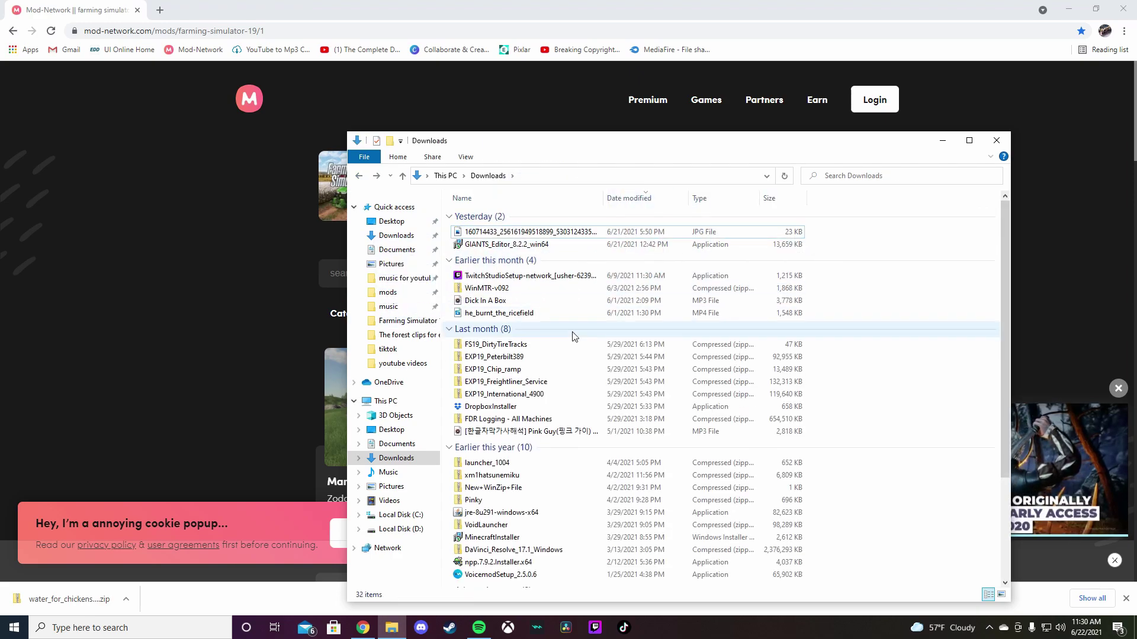
pyautogui.click(391, 292)
pyautogui.scroll(-5, 747, 414)
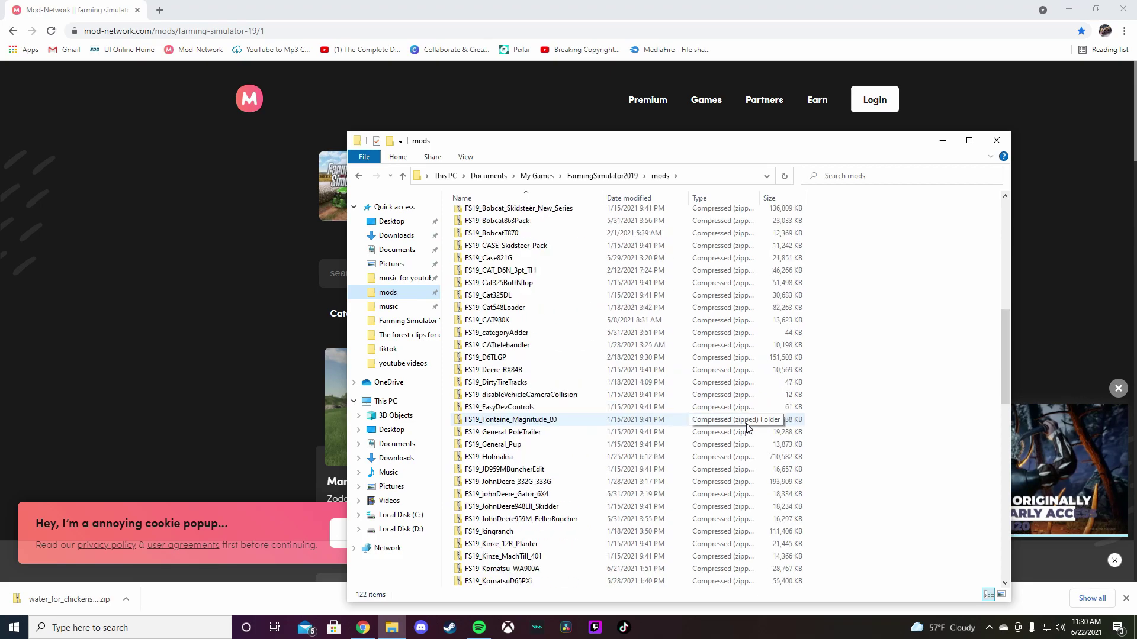
pyautogui.scroll(-10, 748, 426)
pyautogui.scroll(-8, 651, 474)
pyautogui.scroll(-6, 533, 533)
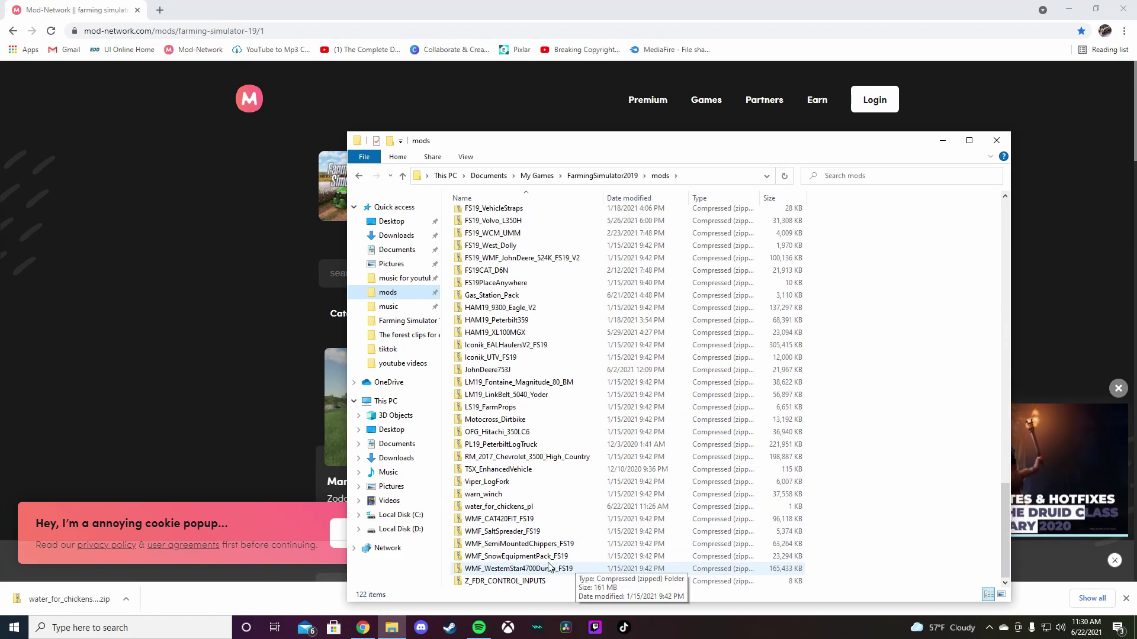
# - Locate the water_for_chickens_pl zip in mods, then close Explorer and show the desktop
pyautogui.click(525, 509)
pyautogui.click(784, 176)
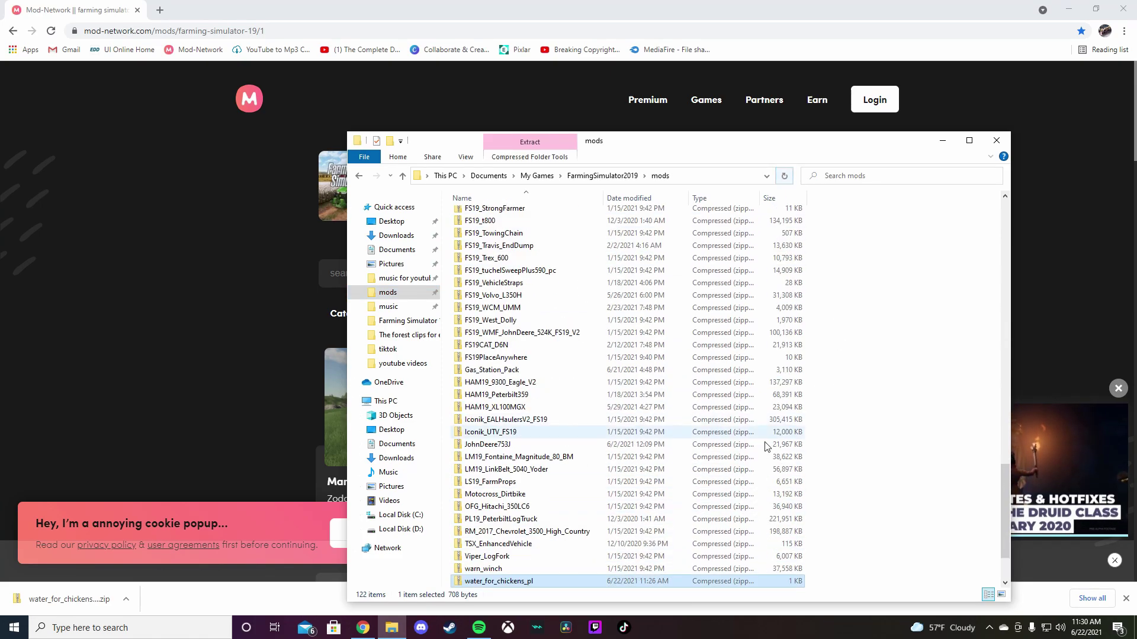
pyautogui.scroll(-2, 765, 446)
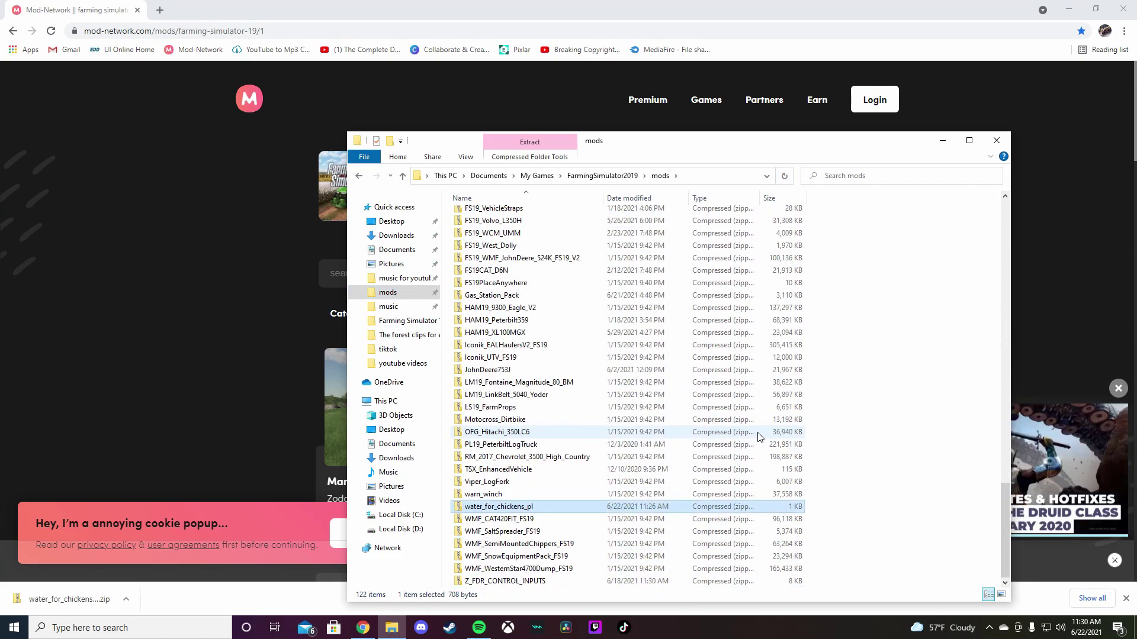
pyautogui.click(996, 144)
pyautogui.press('super+d')
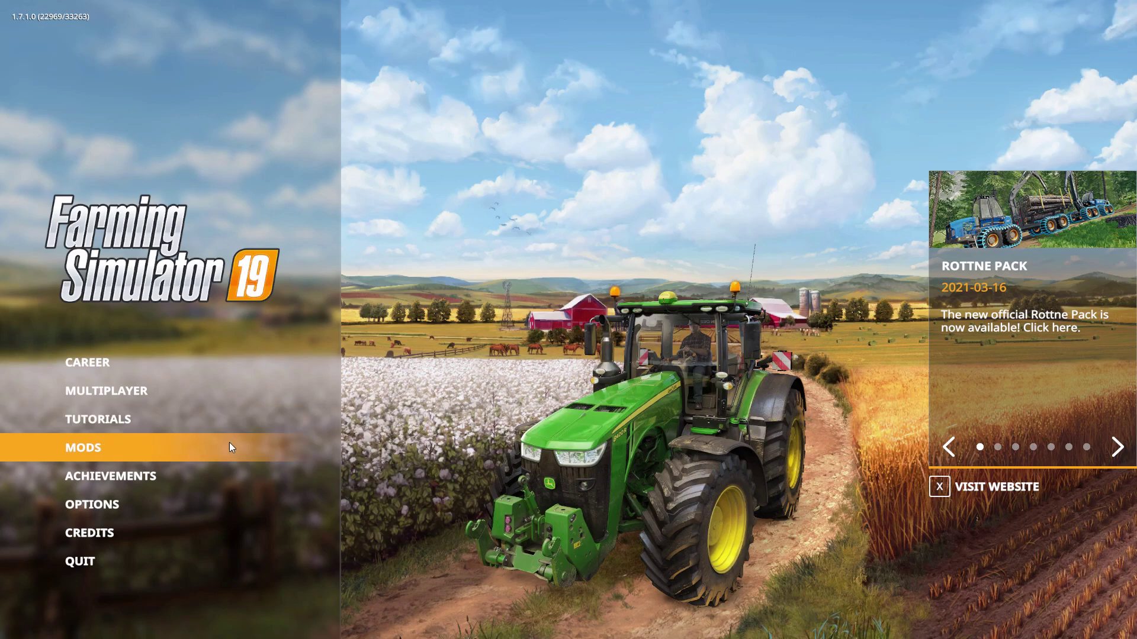
# - Open ModHub's Installed tab and arrow through the installed mods, back to the first
pyautogui.click(103, 456)
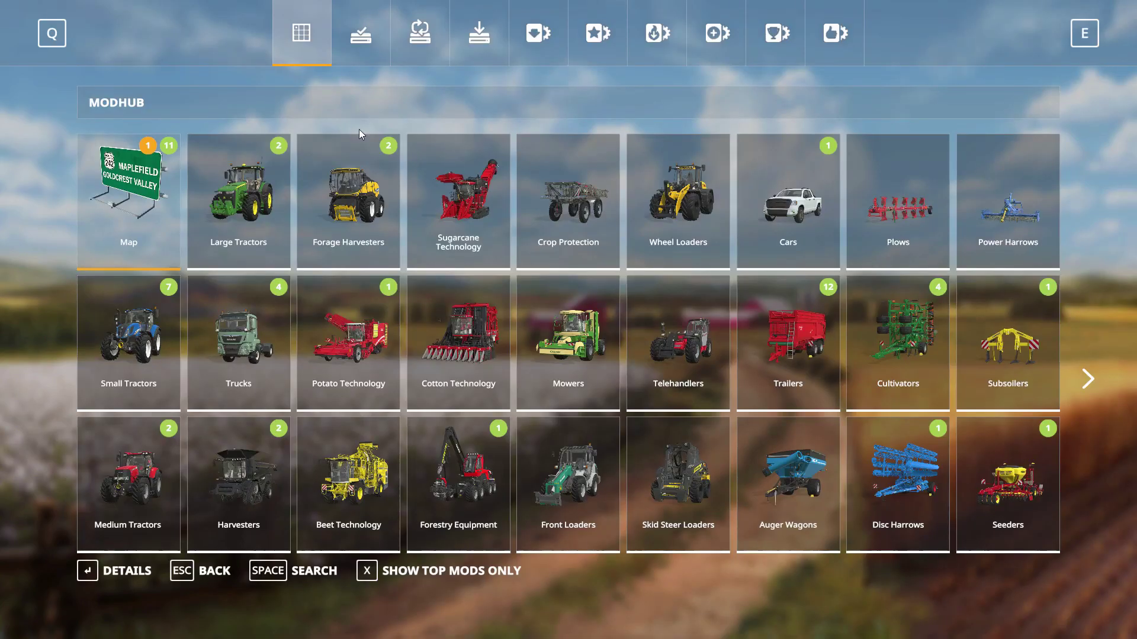
pyautogui.click(361, 44)
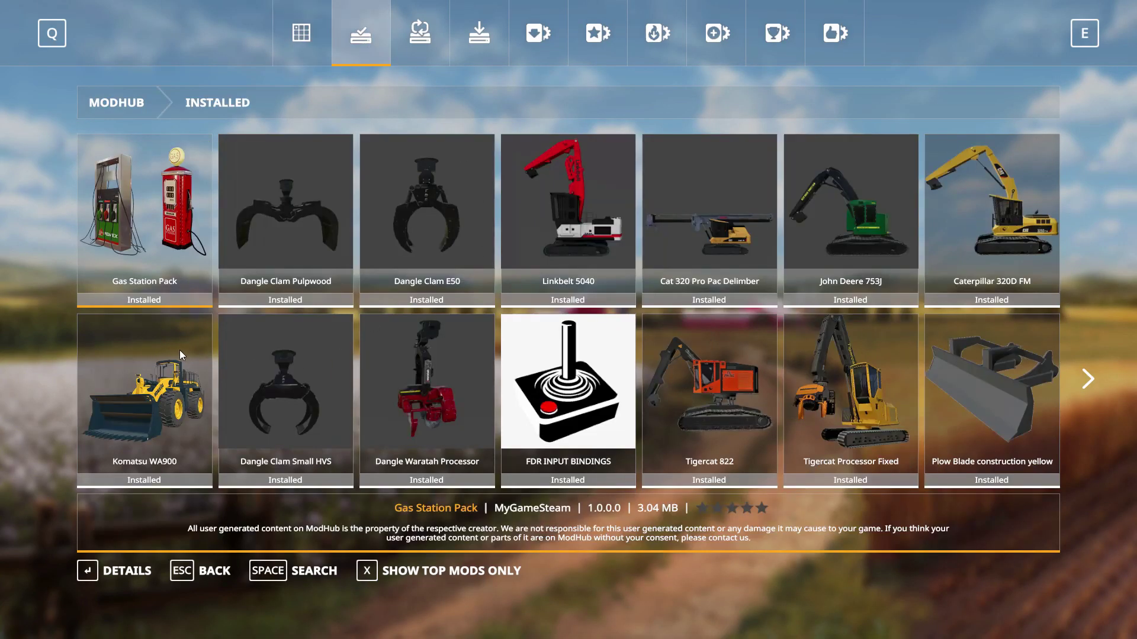
pyautogui.press('Down')
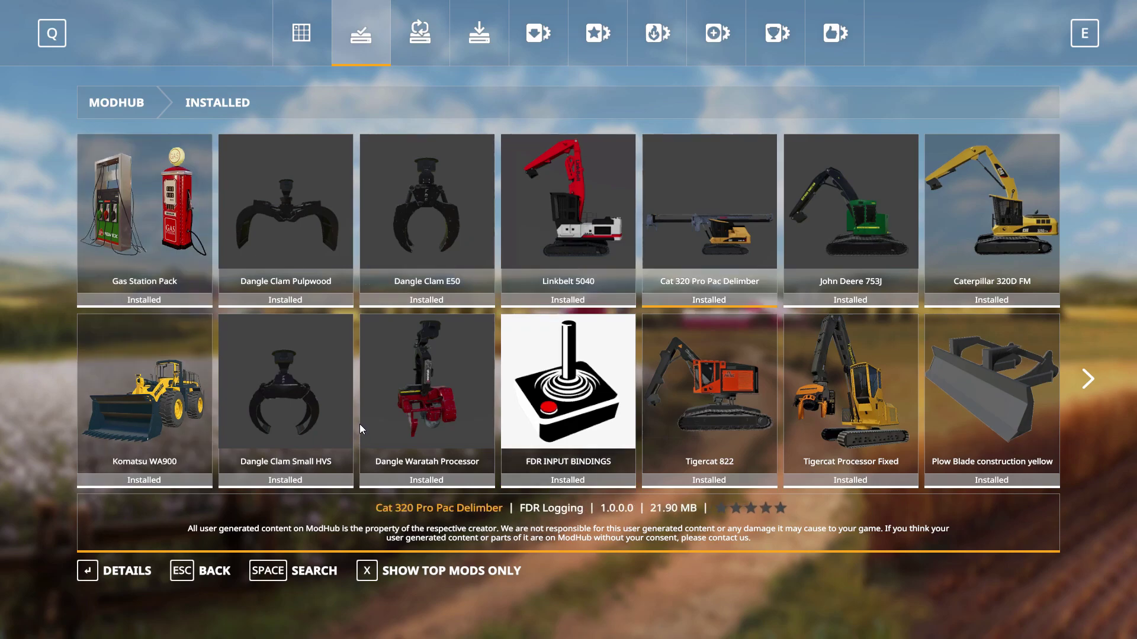
pyautogui.press('Right')
pyautogui.press('Right')
pyautogui.press('Right')
pyautogui.press('Up')
pyautogui.press('Right')
pyautogui.press('Right')
pyautogui.press('Right')
pyautogui.press('Down')
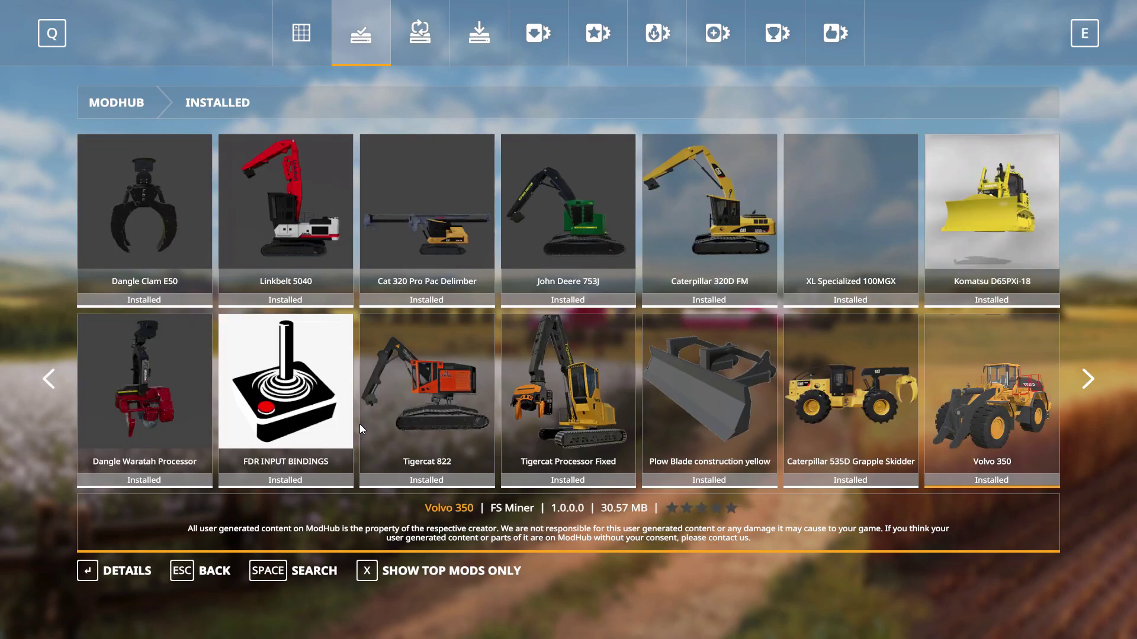
pyautogui.press('Up')
pyautogui.press('Right')
pyautogui.press('Right')
pyautogui.press('Right')
pyautogui.press('Right')
pyautogui.press('Right')
pyautogui.press('Down')
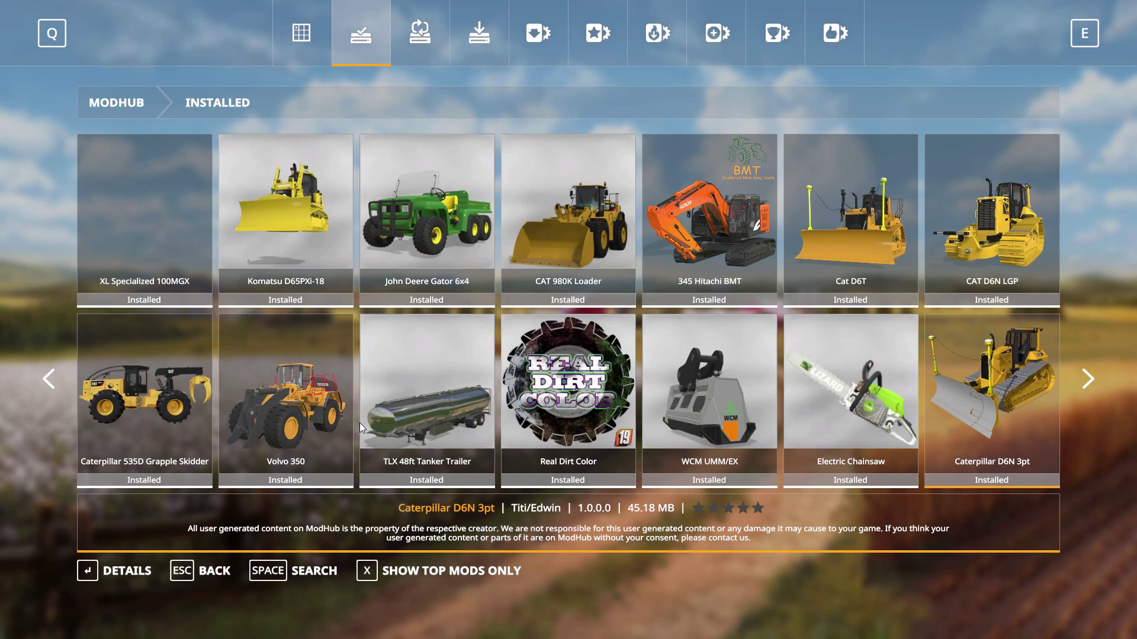
pyautogui.press('Up')
pyautogui.press('Left')
pyautogui.press('Left')
pyautogui.press('Left')
pyautogui.press('Left')
pyautogui.press('Left')
pyautogui.press('Left')
pyautogui.press('Down')
pyautogui.press('Left')
pyautogui.press('Left')
pyautogui.press('Left')
pyautogui.press('Up')
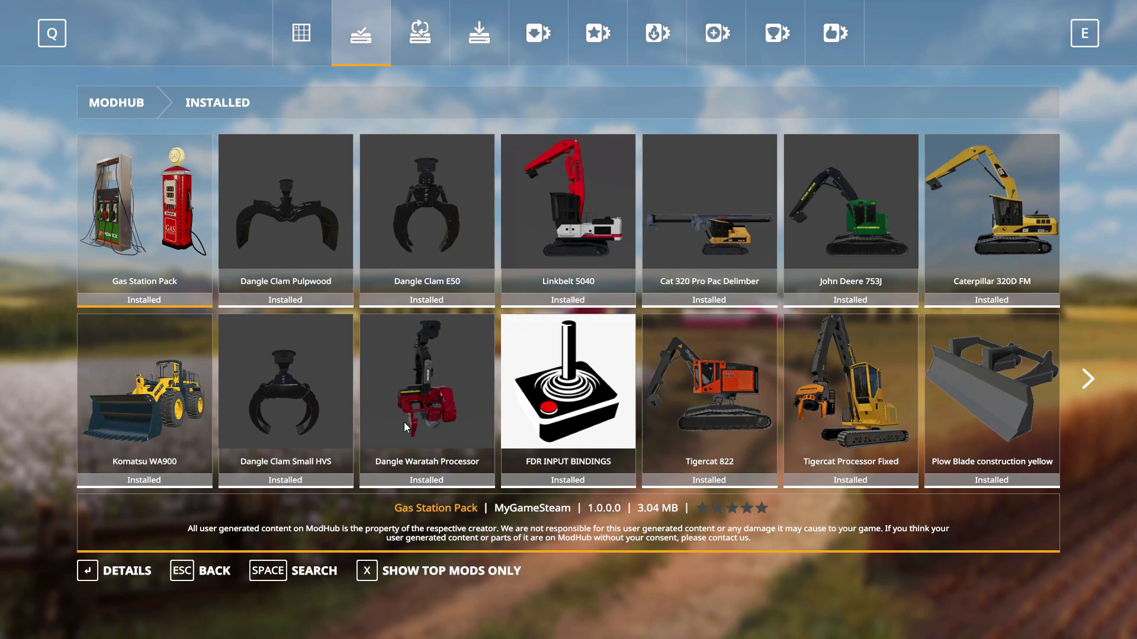
# - Step through the installed mods again, then Escape to the main menu
pyautogui.press('Right')
pyautogui.press('Right')
pyautogui.press('Right')
pyautogui.press('Right')
pyautogui.press('Right')
pyautogui.press('Down')
pyautogui.press('Right')
pyautogui.press('Right')
pyautogui.press('Right')
pyautogui.press('Right')
pyautogui.press('Right')
pyautogui.press('Right')
pyautogui.press('Up')
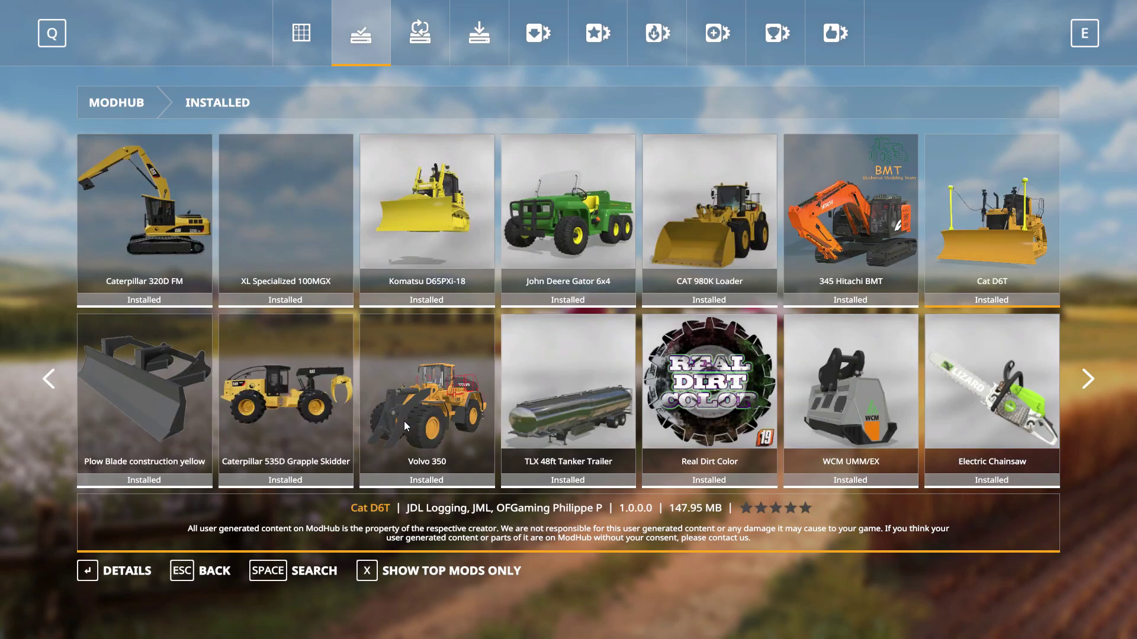
pyautogui.press('Right')
pyautogui.press('Right')
pyautogui.press('Right')
pyautogui.press('Right')
pyautogui.press('Down')
pyautogui.press('Escape')
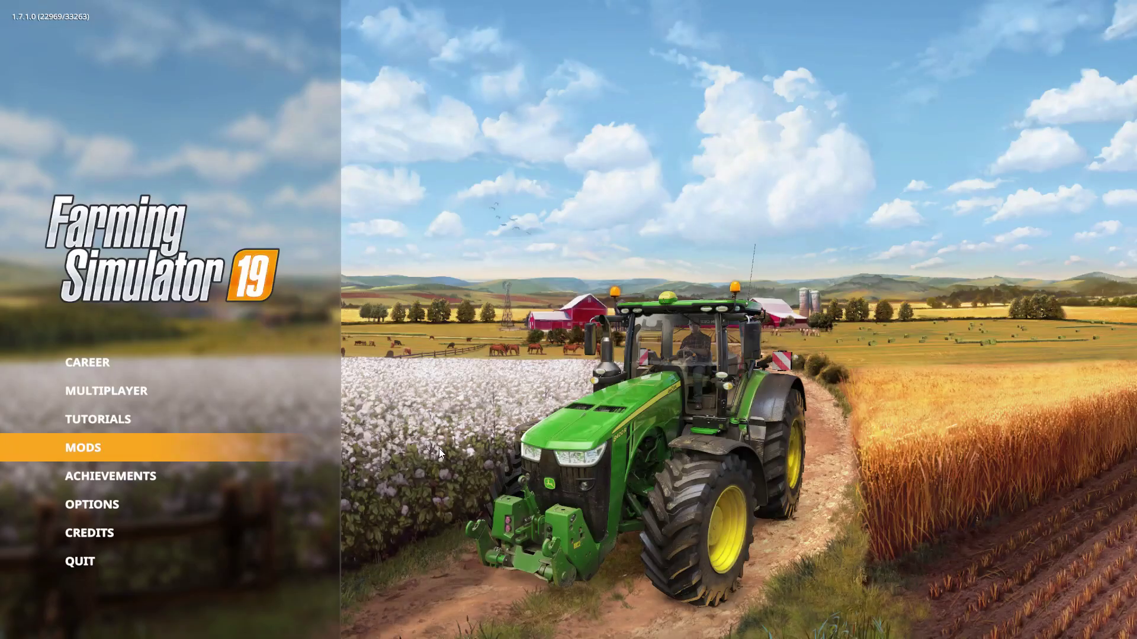
# - Reopen the installed mods in ModHub, scroll the list, and Escape back to the main menu
pyautogui.click(197, 445)
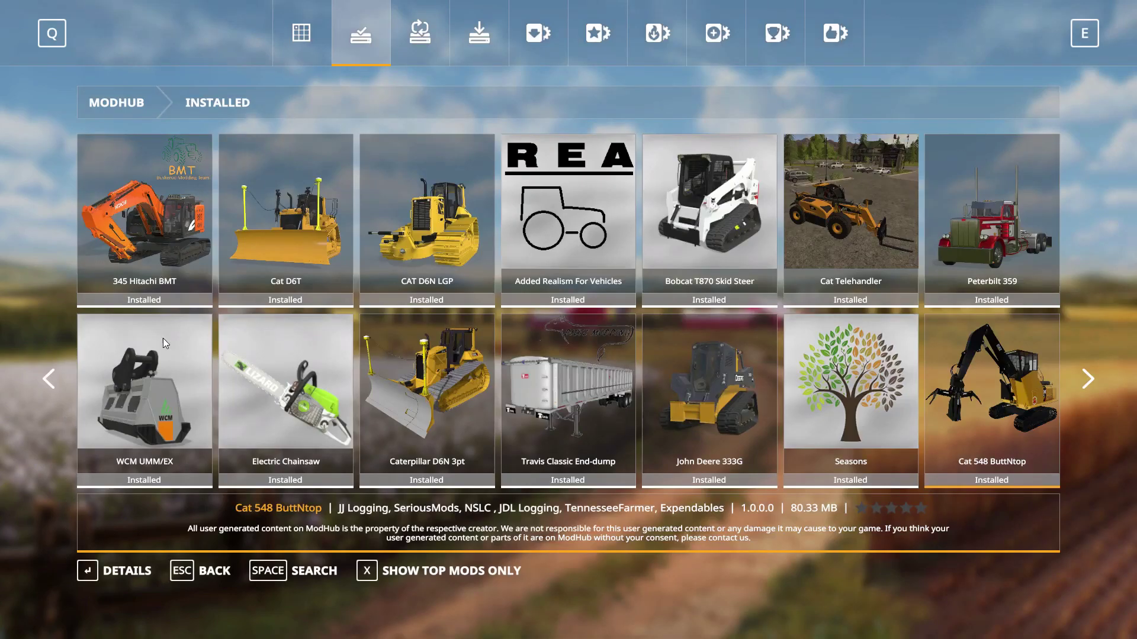
pyautogui.scroll(-5, 199, 382)
pyautogui.scroll(4, 204, 385)
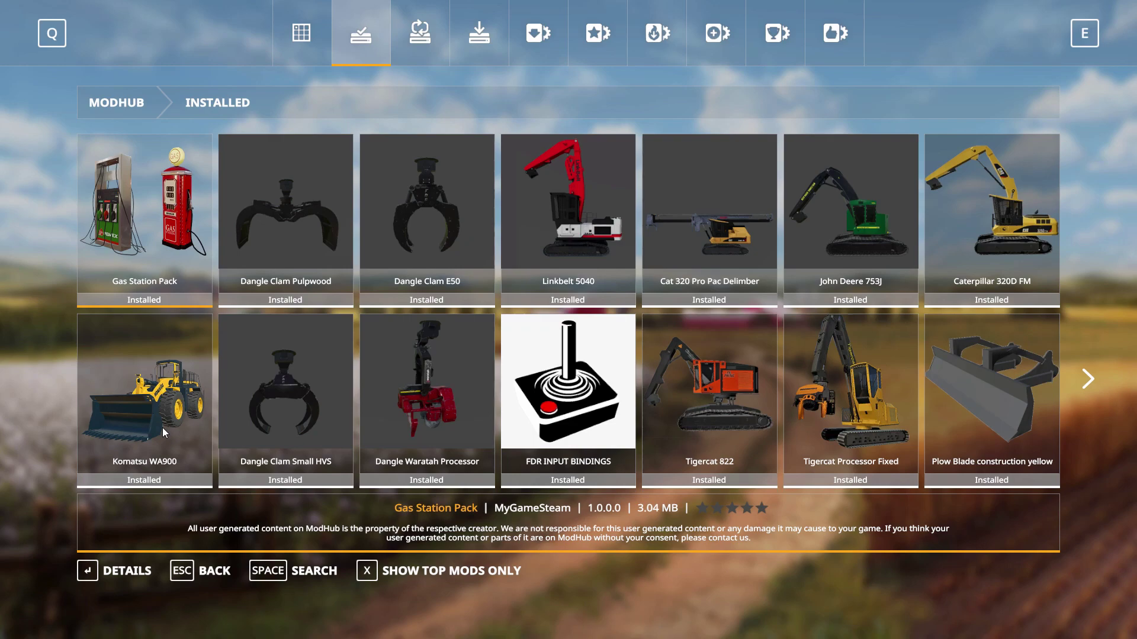
pyautogui.press('Escape')
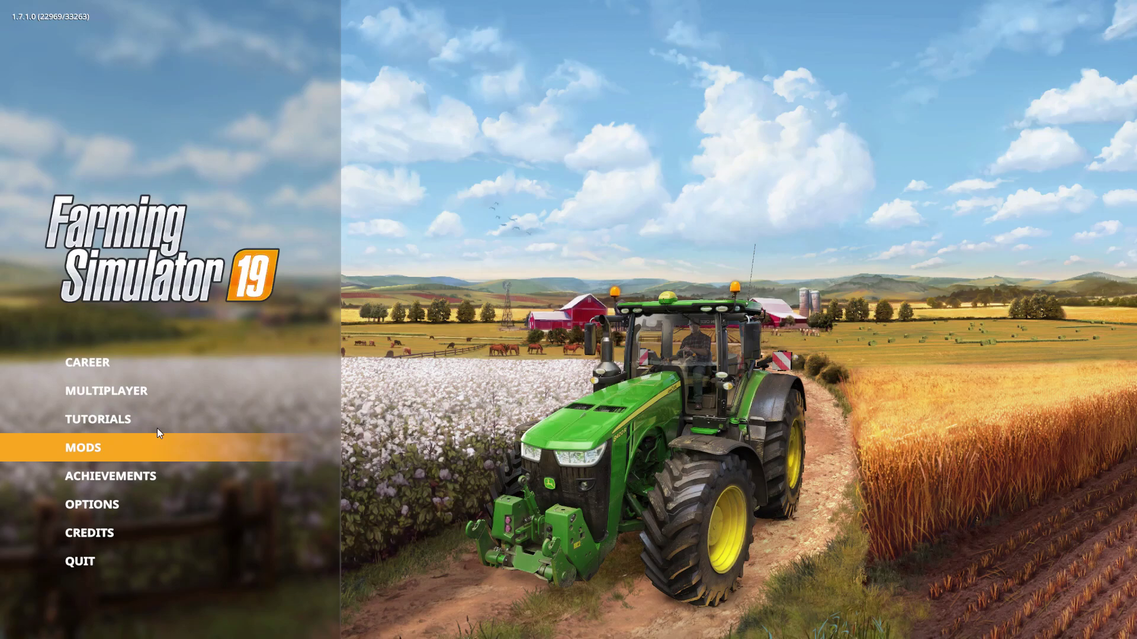
# - Start career mode with Savegame 2 and confirm its mod selection to begin loading
pyautogui.click(190, 363)
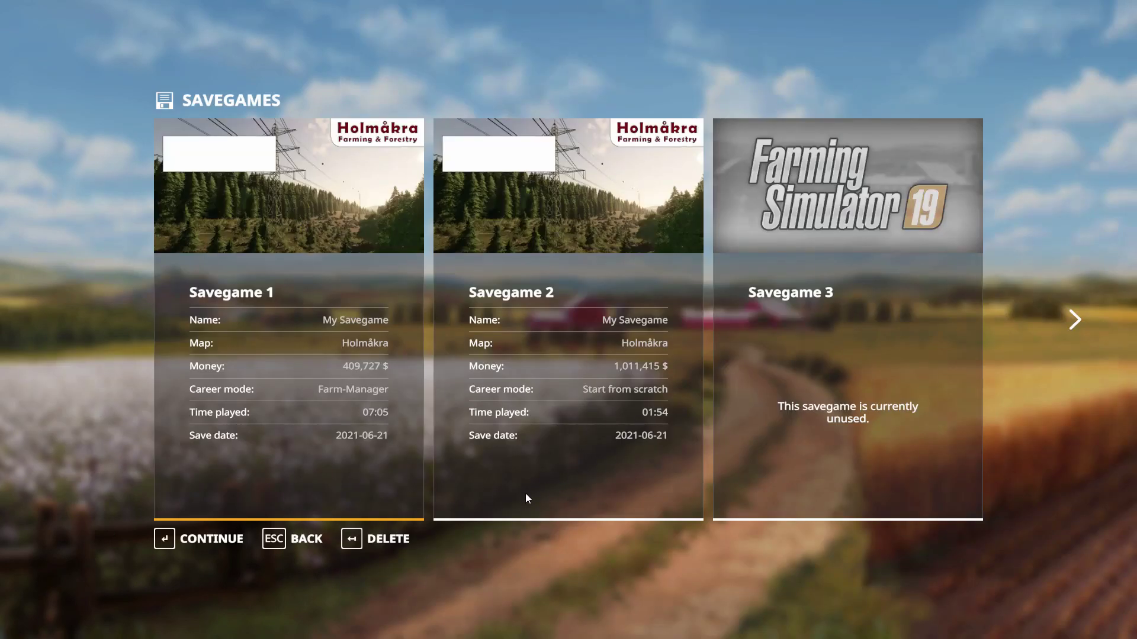
pyautogui.click(598, 498)
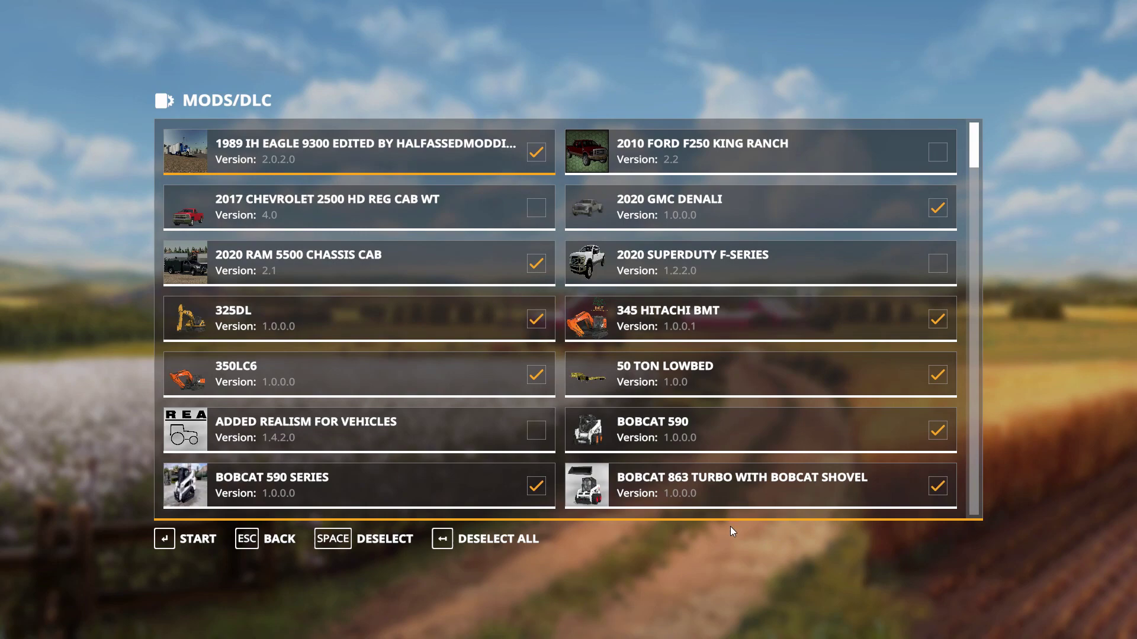
pyautogui.press('Return')
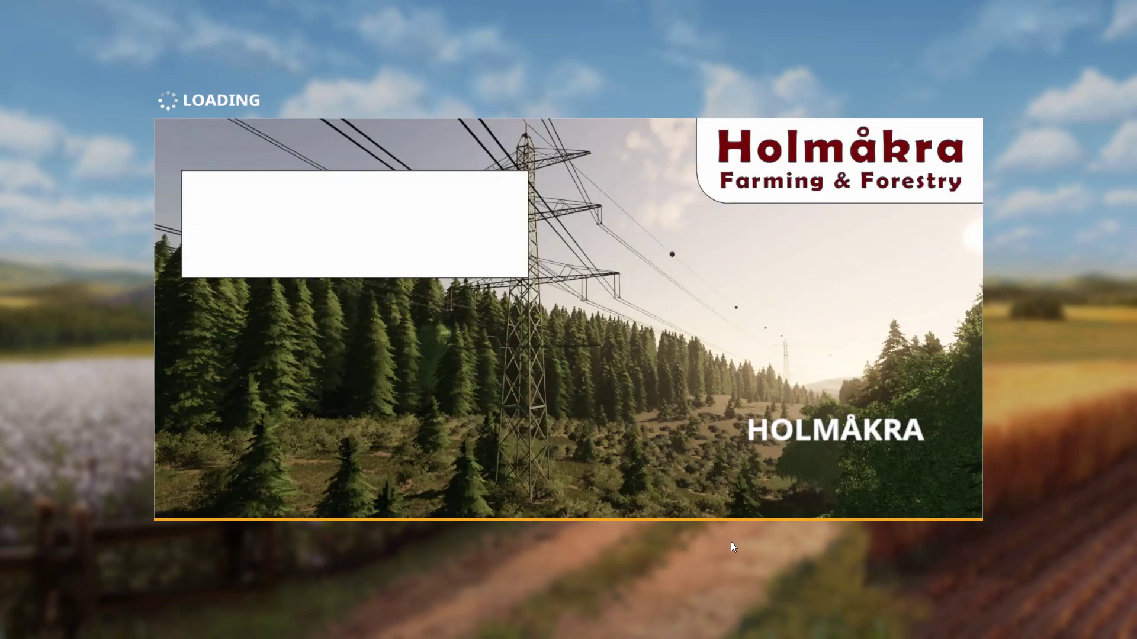